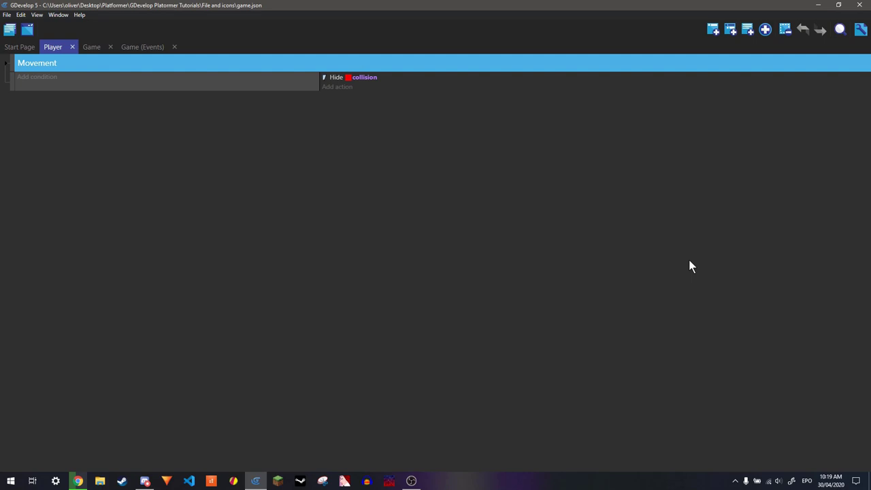
Add a new scene to the project and rename it charSelect.
{"action": "left_click", "coordinate": [10, 30]}
{"action": "left_click", "coordinate": [112, 148]}
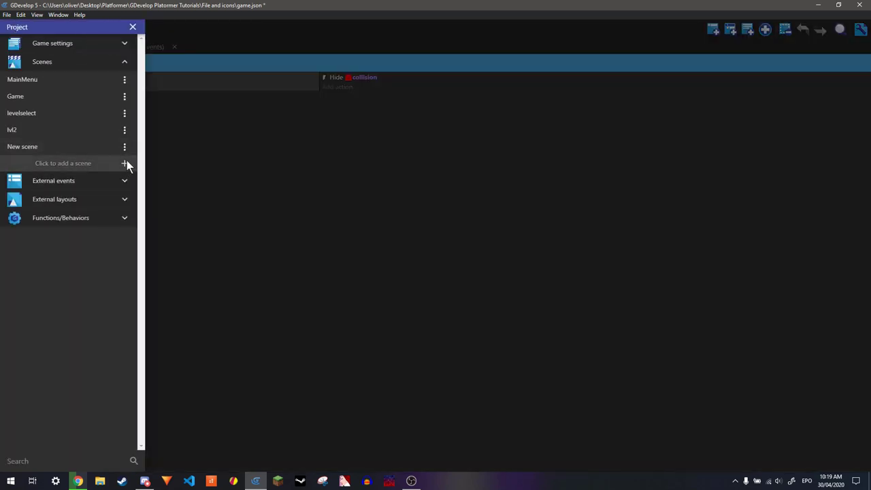
{"action": "left_click", "coordinate": [124, 147]}
{"action": "left_click", "coordinate": [146, 204]}
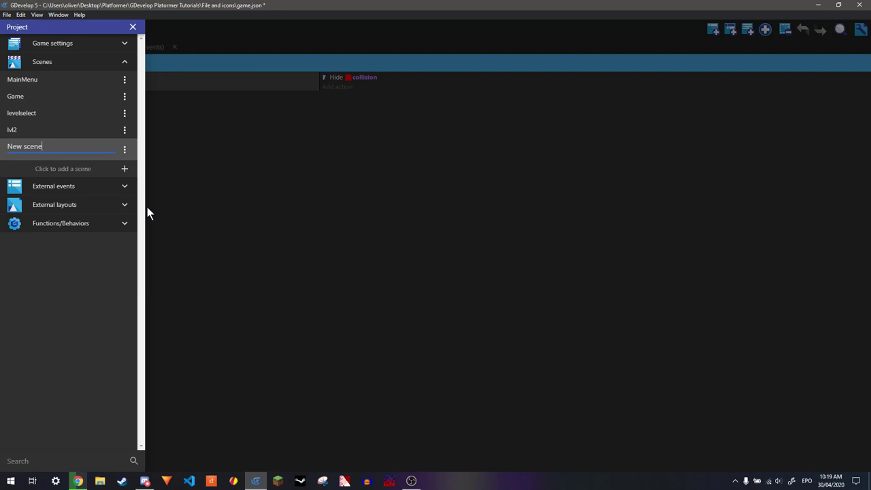
{"action": "type", "text": "charSelee"}
{"action": "type", "text": "t"}
{"action": "key", "text": "Return"}
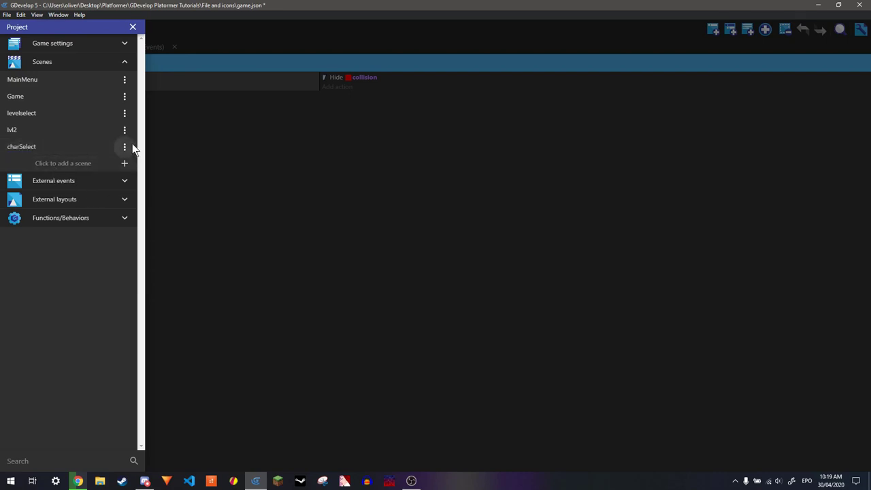
In the charSelect scene, rename the Player object to Player1.
{"action": "left_click", "coordinate": [99, 146]}
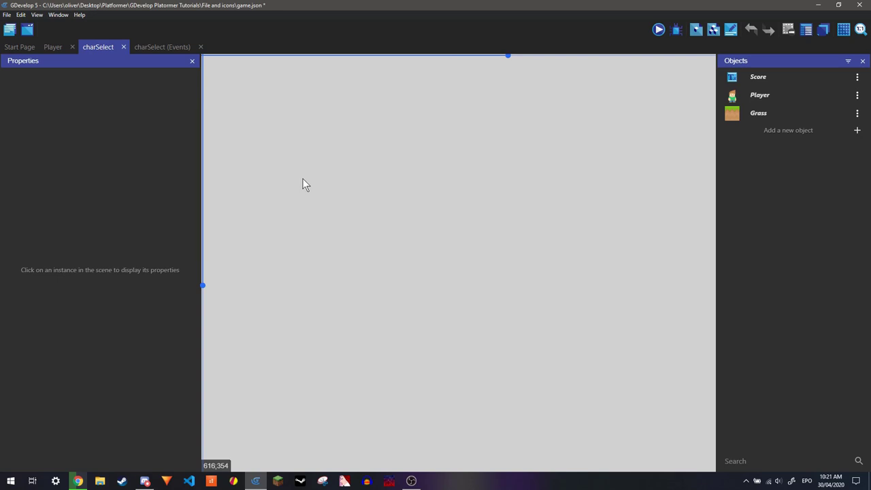
{"action": "left_click", "coordinate": [857, 95]}
{"action": "left_click", "coordinate": [828, 150]}
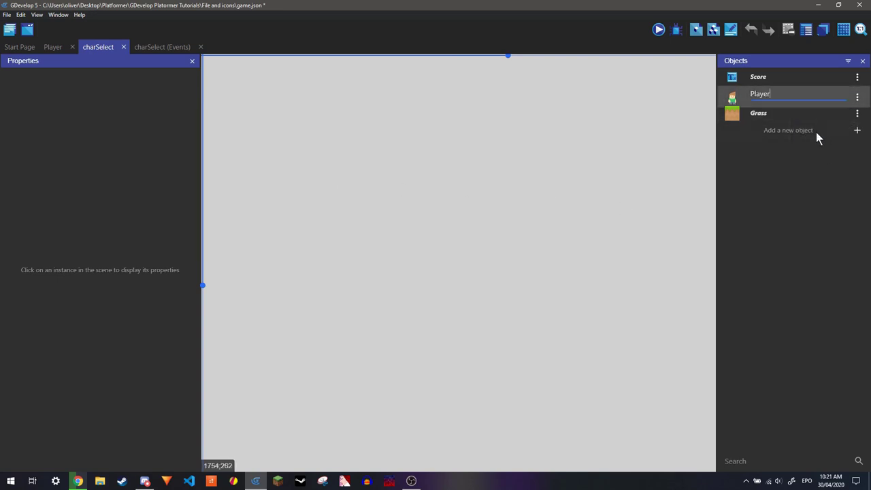
{"action": "type", "text": "1"}
{"action": "key", "text": "Return"}
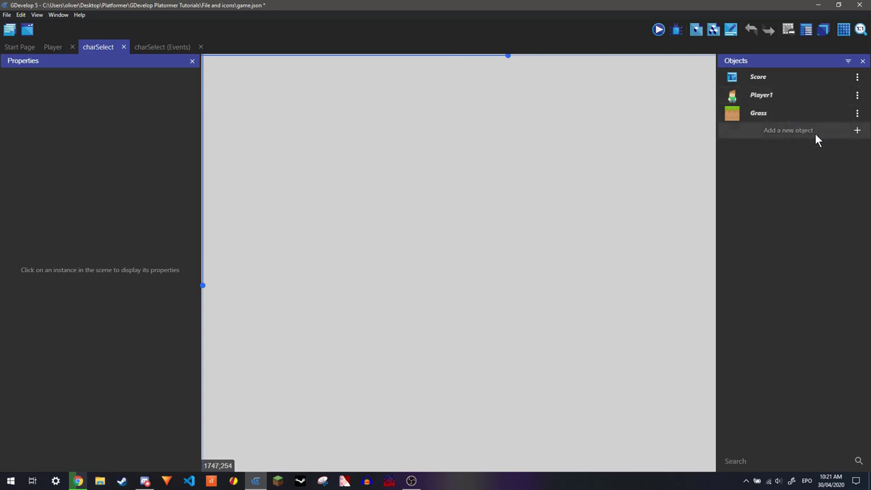
Create a new sprite object named Player2 with one animation.
{"action": "left_click", "coordinate": [816, 134]}
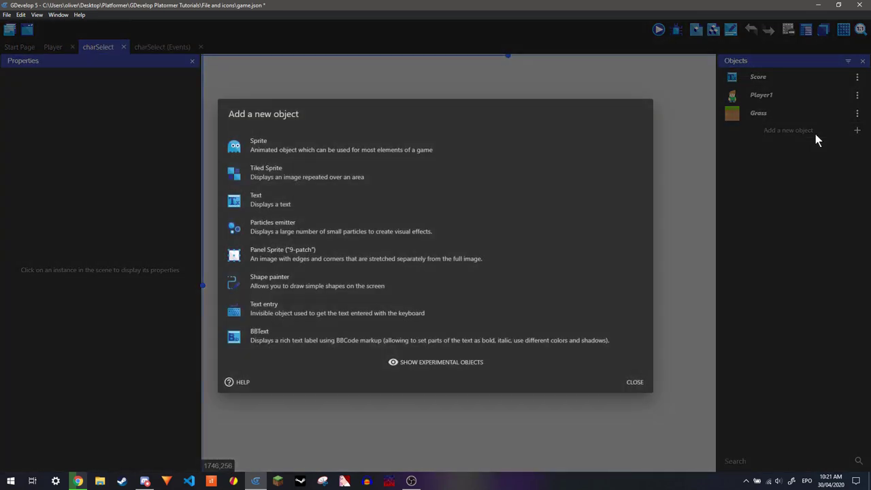
{"action": "left_click", "coordinate": [417, 144]}
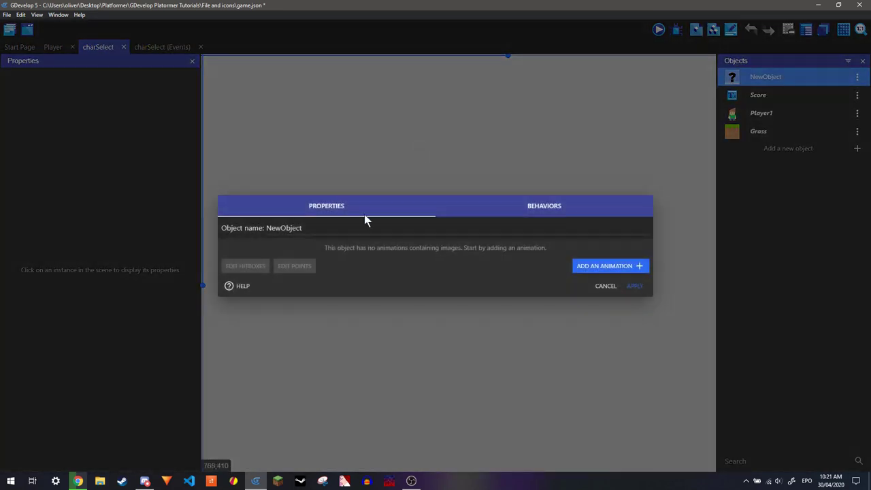
{"action": "double_click", "coordinate": [277, 231]}
{"action": "type", "text": "Player"}
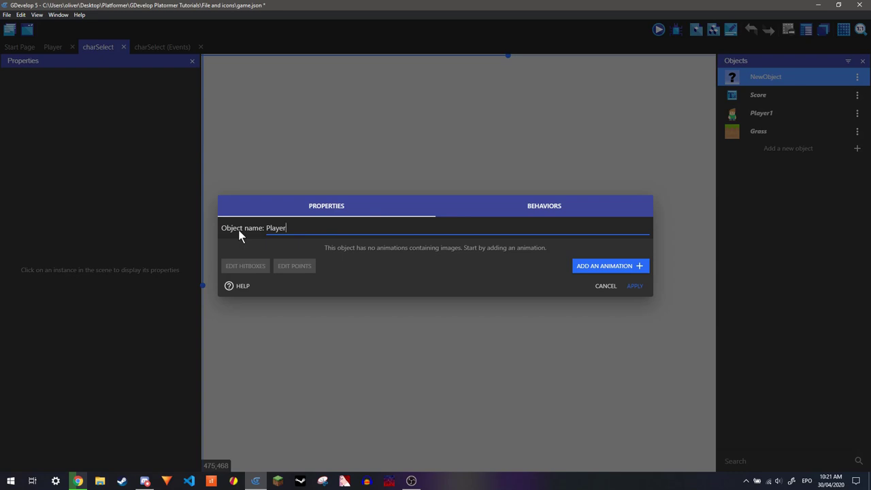
{"action": "type", "text": "2"}
{"action": "left_click", "coordinate": [625, 266]}
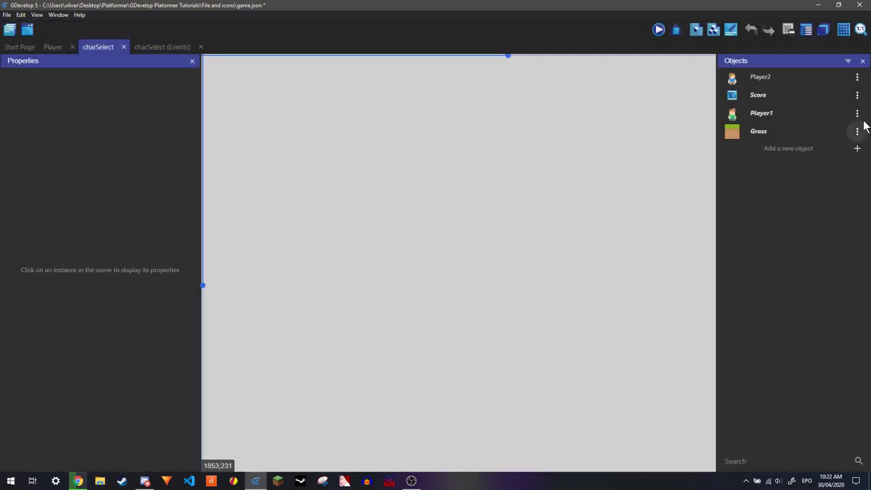
Review Player1's animations in its object editor.
{"action": "left_click", "coordinate": [858, 113]}
{"action": "left_click", "coordinate": [836, 131]}
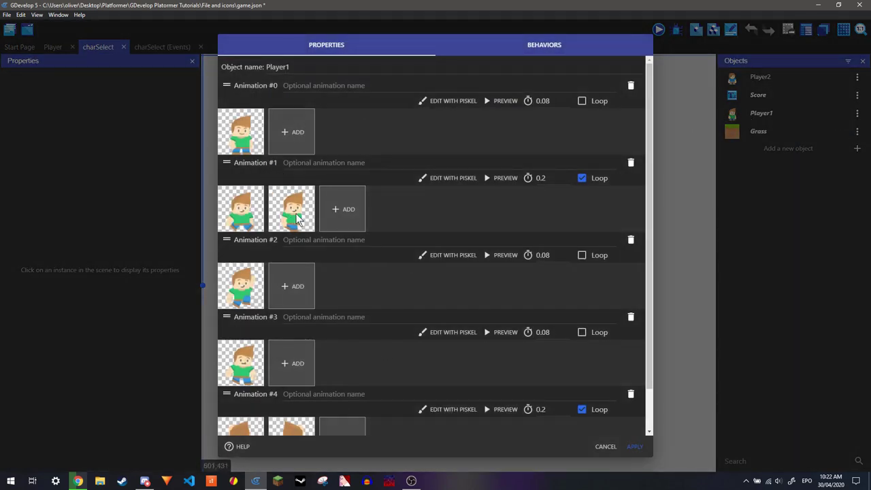
{"action": "scroll", "coordinate": [296, 214], "scroll_direction": "down", "scroll_amount": 1}
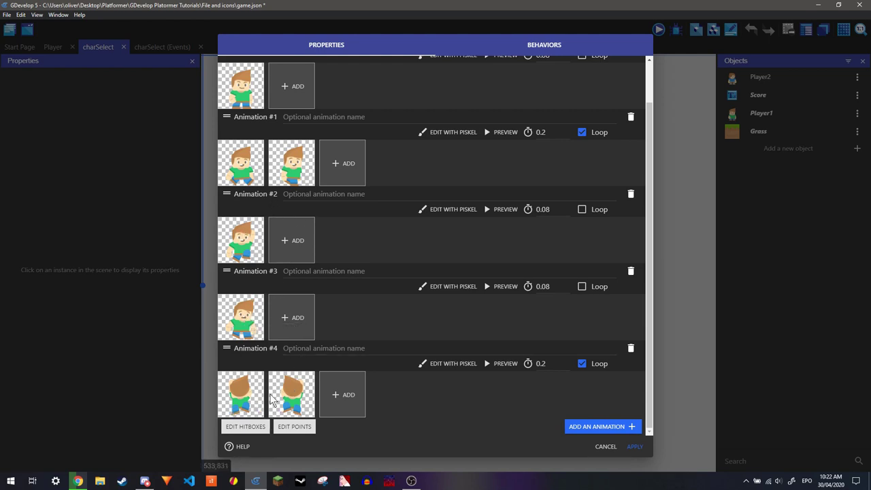
Place Player2 in the scene's centre with Player1 just to its left.
{"action": "left_click", "coordinate": [635, 447]}
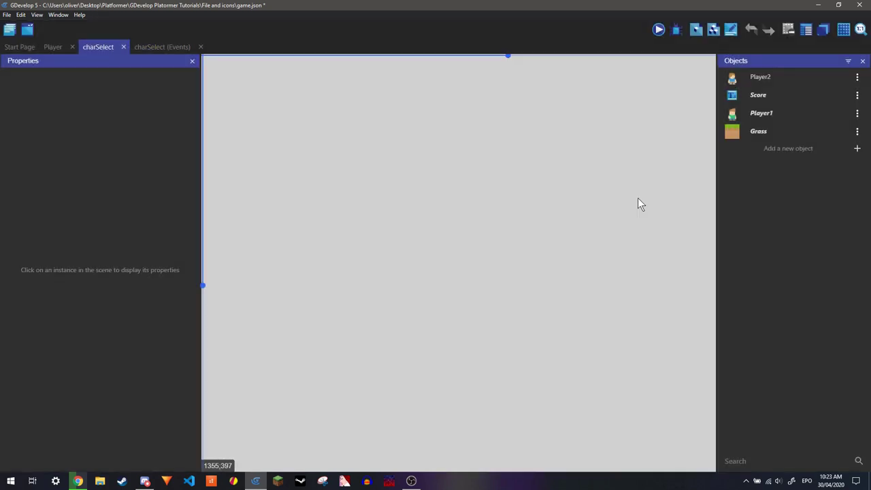
{"action": "scroll", "coordinate": [422, 269], "scroll_direction": "down", "scroll_amount": 5}
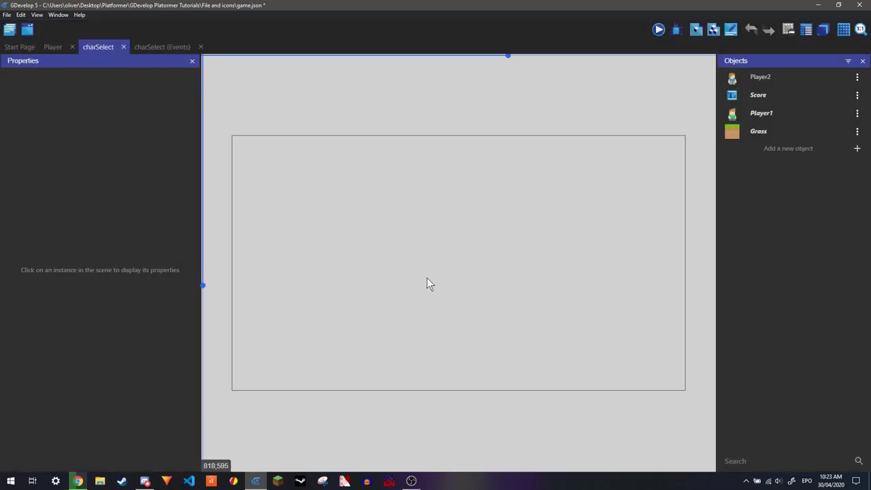
{"action": "left_click_drag", "start_coordinate": [754, 76], "coordinate": [505, 244]}
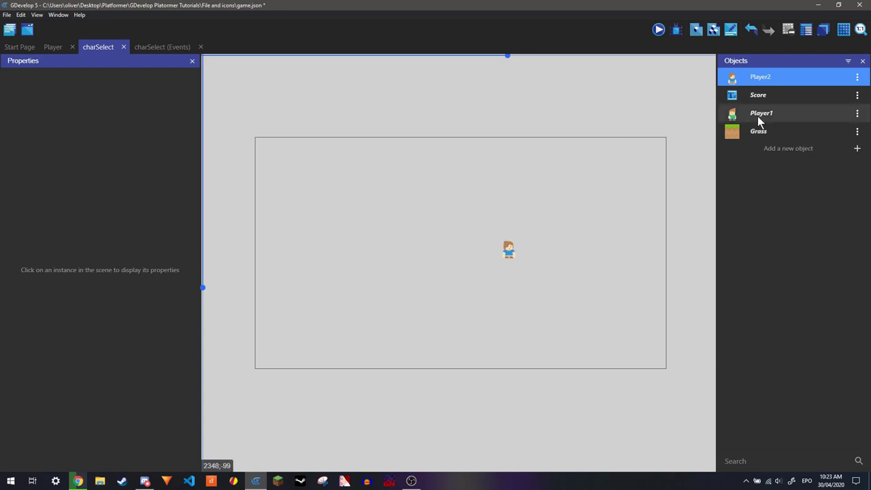
{"action": "left_click_drag", "start_coordinate": [760, 114], "coordinate": [412, 243]}
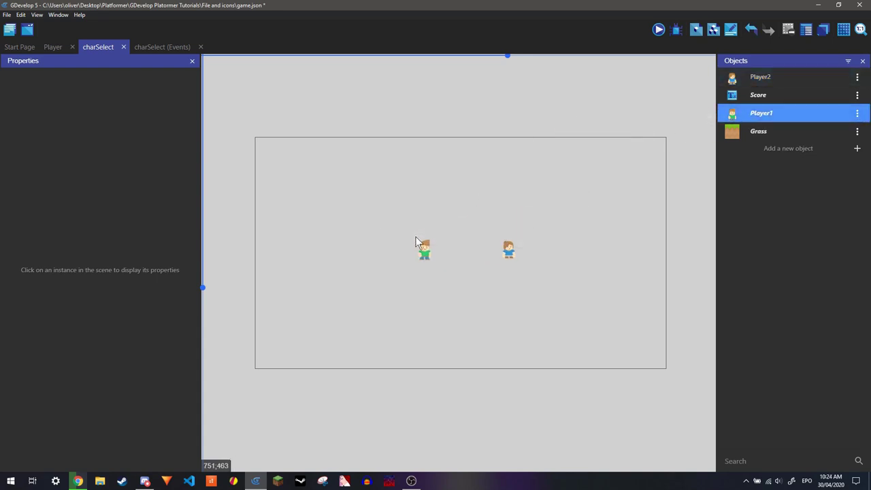
{"action": "left_click_drag", "start_coordinate": [509, 253], "coordinate": [495, 253]}
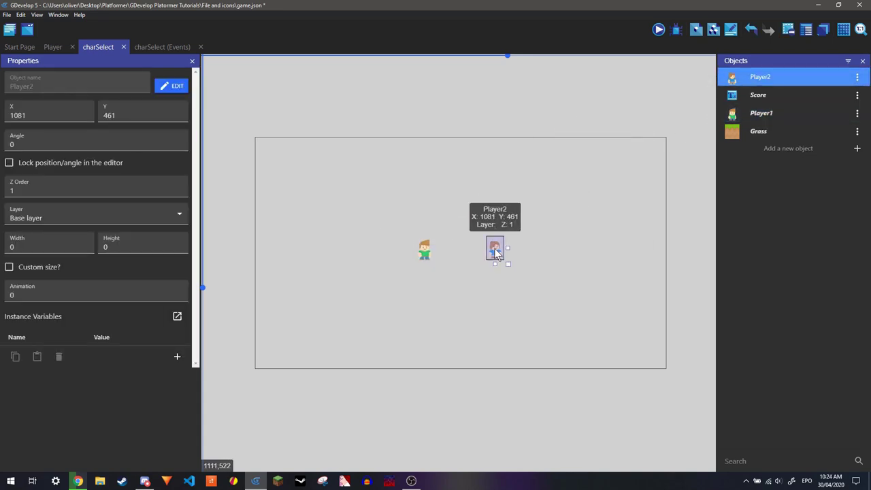
Make Player2 a global object.
{"action": "left_click", "coordinate": [857, 77]}
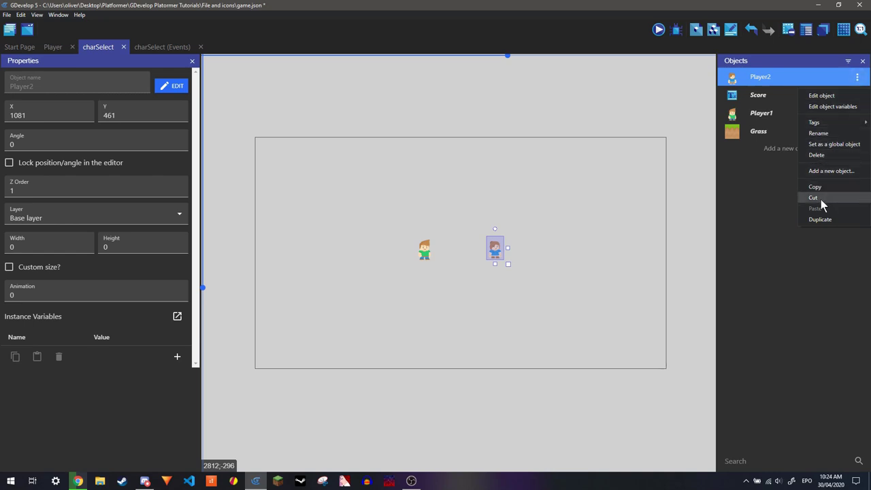
{"action": "left_click", "coordinate": [826, 144]}
{"action": "left_click", "coordinate": [507, 242]}
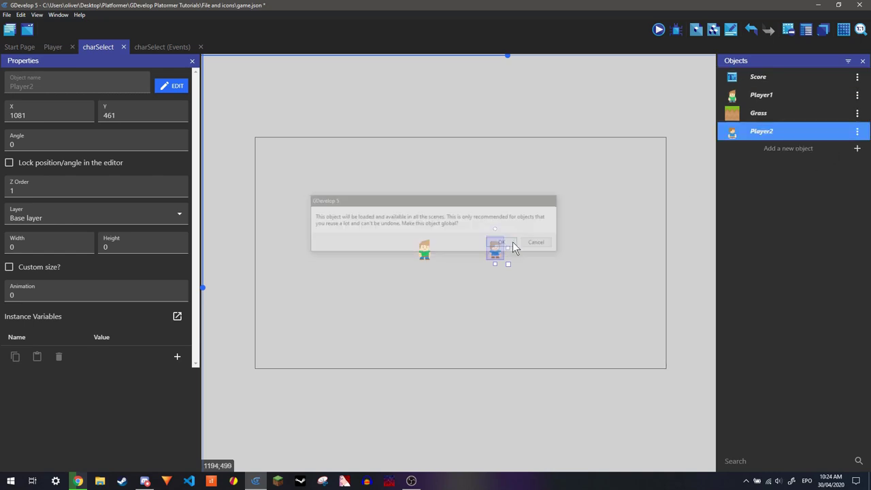
Create a global variable PlayerType with value 0 in the game settings.
{"action": "left_click", "coordinate": [9, 30]}
{"action": "left_click", "coordinate": [54, 77]}
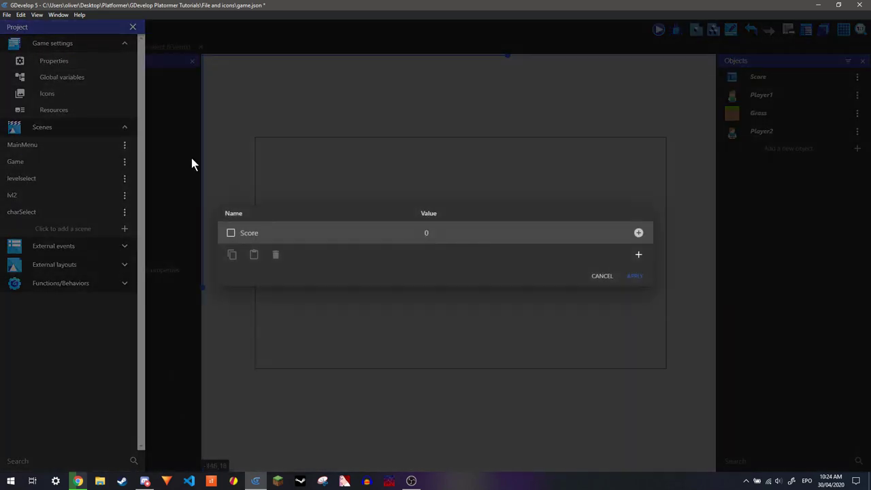
{"action": "left_click", "coordinate": [638, 256]}
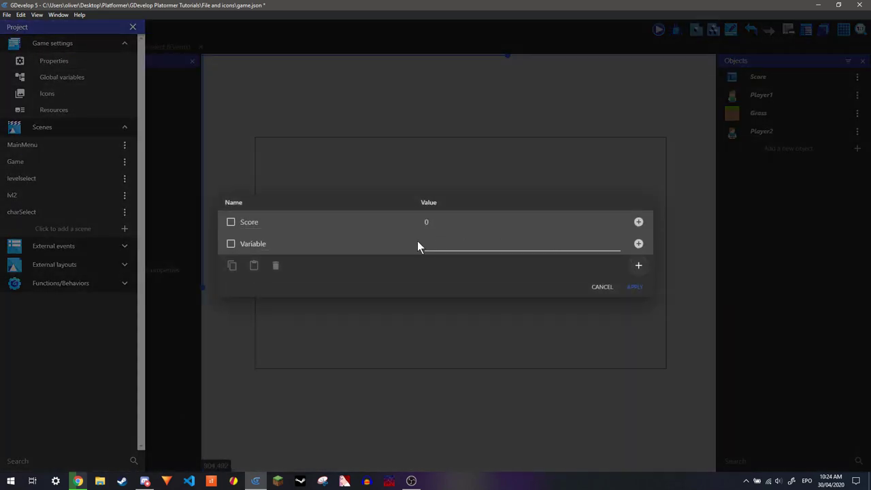
{"action": "double_click", "coordinate": [280, 244]}
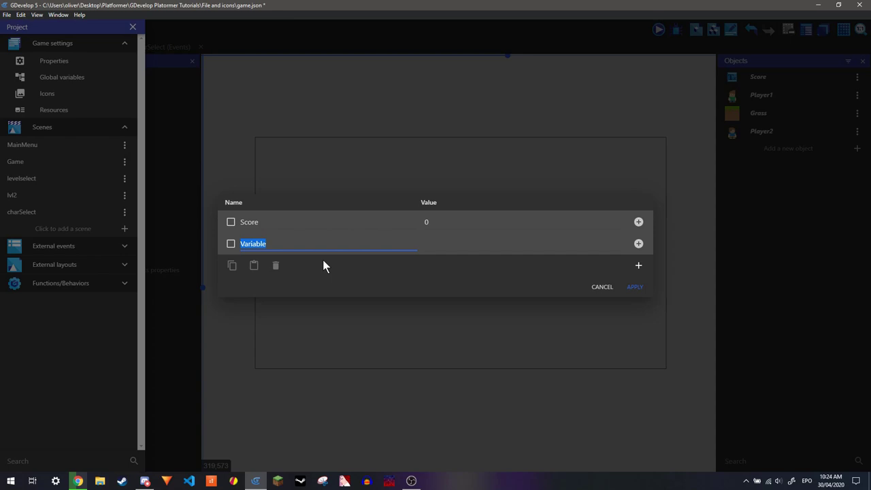
{"action": "type", "text": "PlayerType"}
{"action": "left_click", "coordinate": [436, 243]}
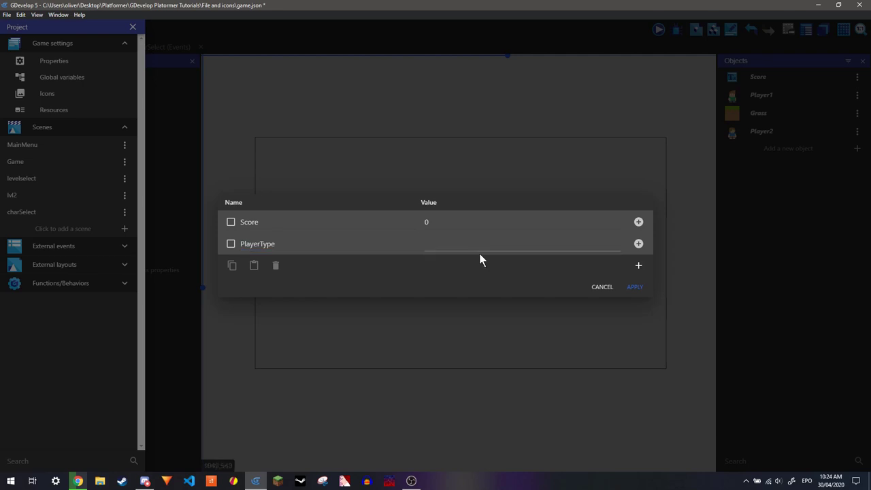
{"action": "left_click", "coordinate": [471, 247]}
{"action": "type", "text": "0"}
{"action": "left_click", "coordinate": [634, 287]}
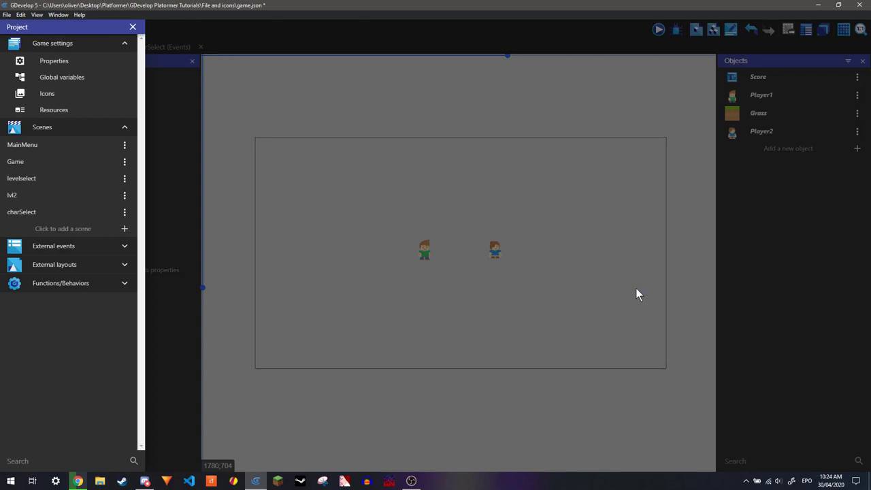
{"action": "left_click", "coordinate": [133, 28]}
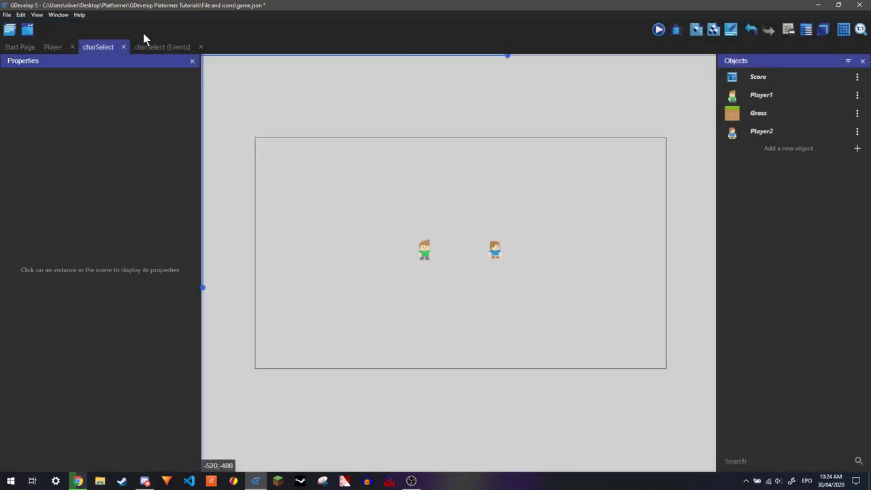
In charSelect's events, add an event with a cursor-on-Player1 condition.
{"action": "left_click", "coordinate": [163, 48]}
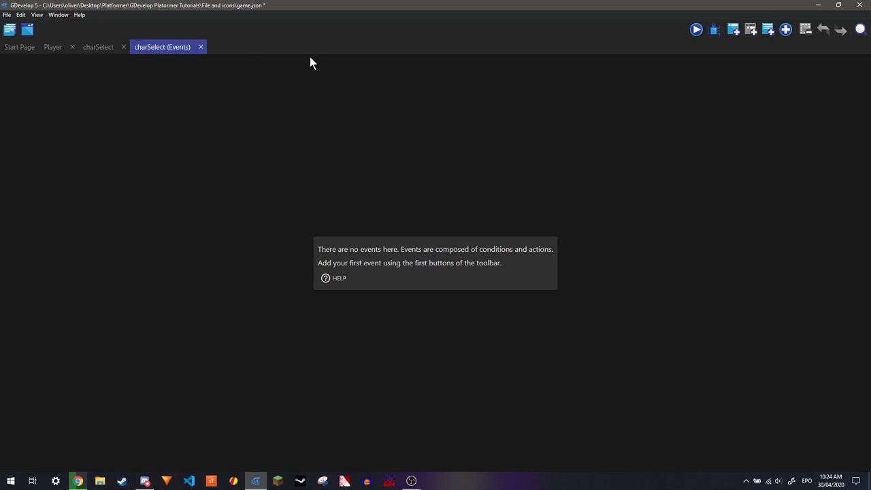
{"action": "left_click", "coordinate": [738, 30]}
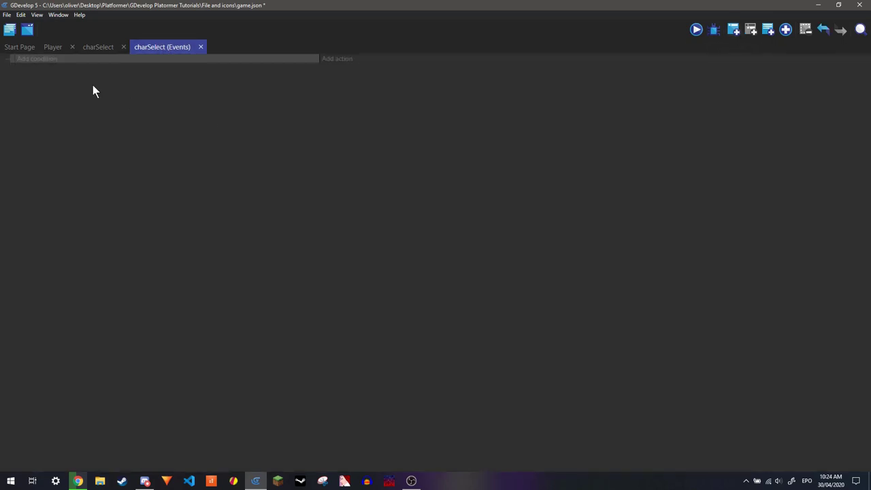
{"action": "left_click", "coordinate": [38, 59]}
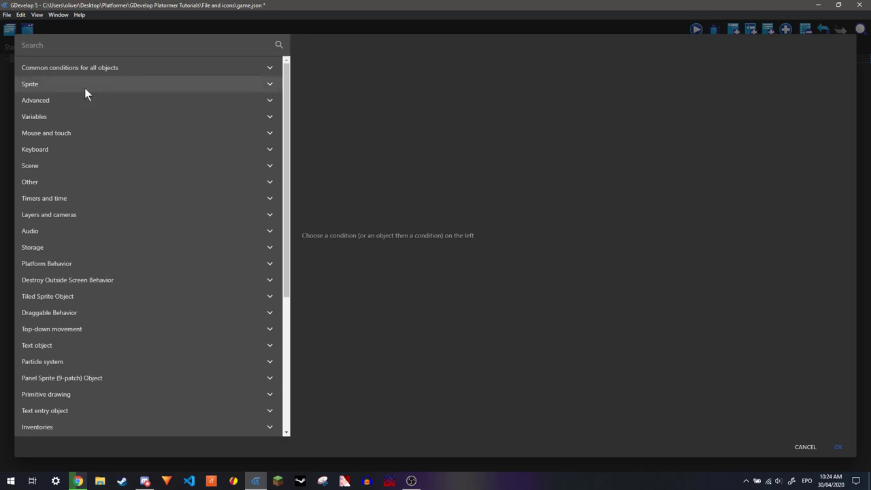
{"action": "left_click", "coordinate": [68, 68]}
{"action": "left_click", "coordinate": [68, 262]}
{"action": "left_click", "coordinate": [70, 279]}
{"action": "key", "text": "Return"}
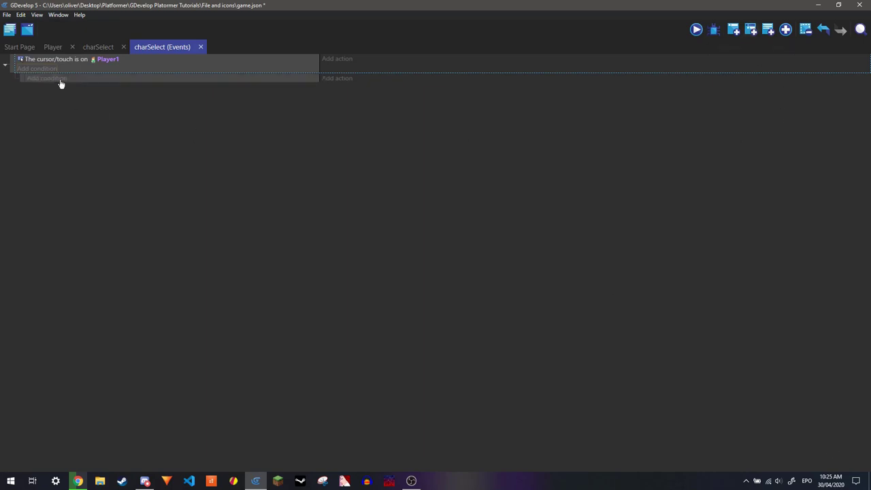
Add a second condition requiring the Left mouse button to be pressed.
{"action": "left_click", "coordinate": [59, 81]}
{"action": "left_click", "coordinate": [47, 133]}
{"action": "left_click", "coordinate": [75, 214]}
{"action": "left_click", "coordinate": [333, 73]}
{"action": "left_click", "coordinate": [332, 97]}
{"action": "key", "text": "Return"}
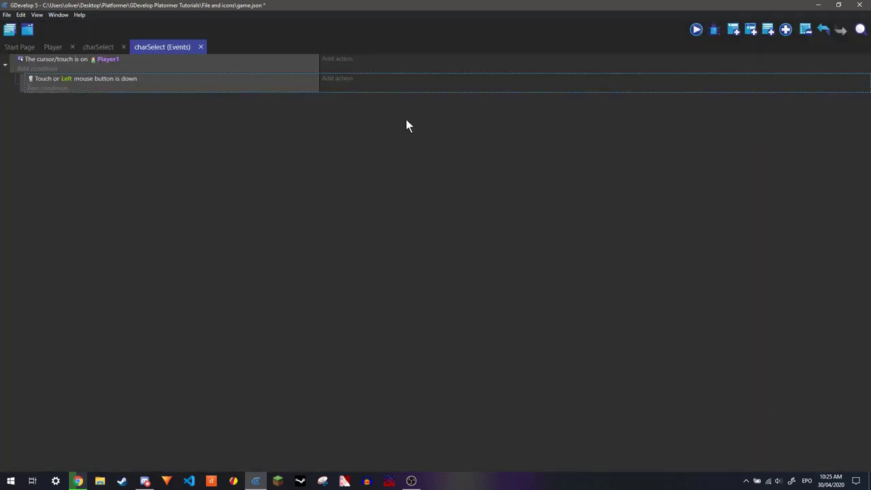
Add an action setting global variable PlayerType to 0.
{"action": "left_click", "coordinate": [333, 60]}
{"action": "left_click", "coordinate": [31, 100]}
{"action": "left_click", "coordinate": [52, 116]}
{"action": "left_click", "coordinate": [97, 149]}
{"action": "left_click", "coordinate": [314, 107]}
{"action": "left_click", "coordinate": [333, 101]}
{"action": "left_click", "coordinate": [320, 125]}
{"action": "type", "text": "0"}
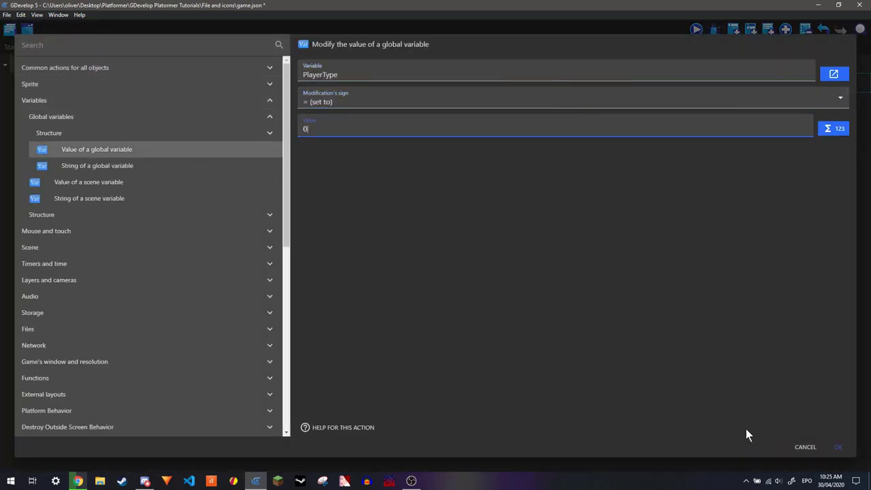
{"action": "left_click", "coordinate": [838, 446]}
Duplicate the event for Player2 setting PlayerType to 1, then save the project.
{"action": "key", "text": "ctrl+c"}
{"action": "key", "text": "ctrl+v"}
{"action": "left_click", "coordinate": [109, 99]}
{"action": "key", "text": "Return"}
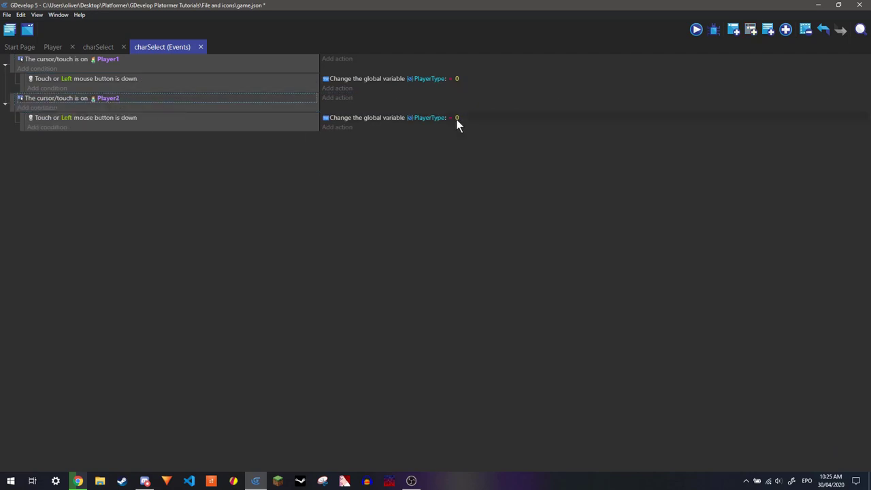
{"action": "left_click", "coordinate": [457, 118]}
{"action": "type", "text": "1"}
{"action": "key", "text": "Return"}
{"action": "key", "text": "ctrl+s"}
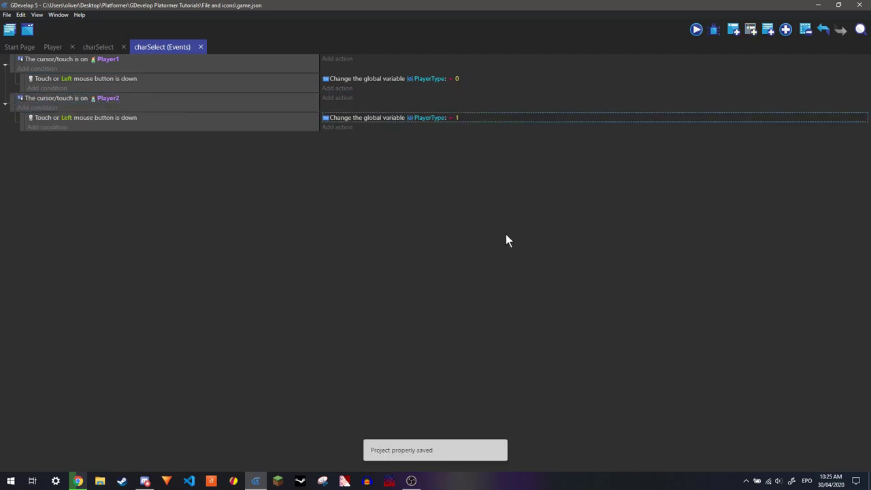
In the Player events sheet, review the Movement group and paste a copy of it.
{"action": "left_click", "coordinate": [56, 47]}
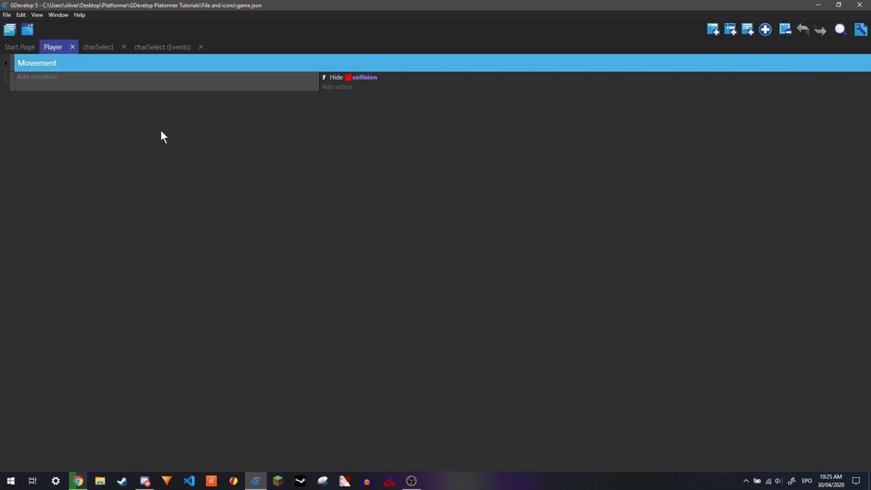
{"action": "left_click", "coordinate": [4, 63]}
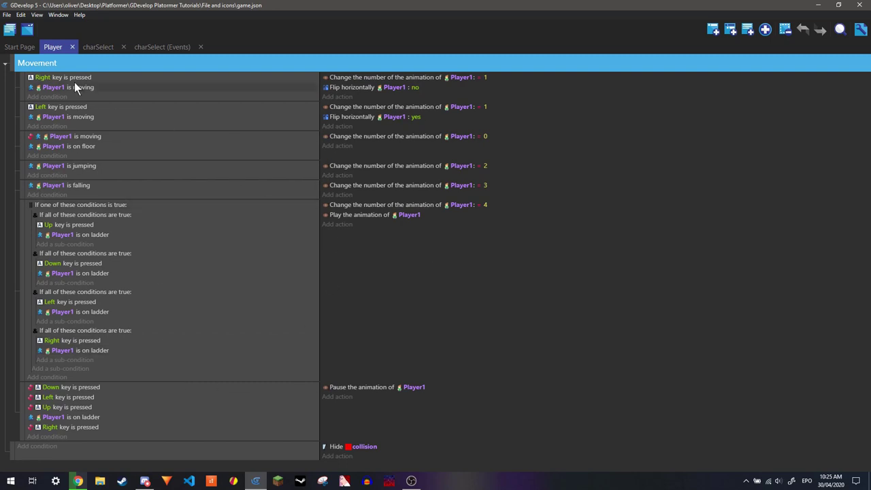
{"action": "left_click", "coordinate": [6, 66]}
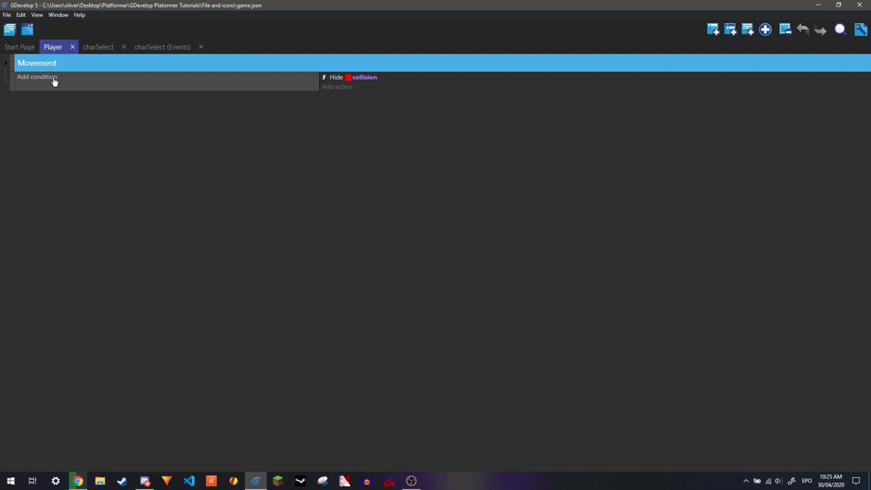
{"action": "key", "text": "ctrl+v"}
Add an event with the condition global variable PlayerType = 0.
{"action": "left_click", "coordinate": [712, 29]}
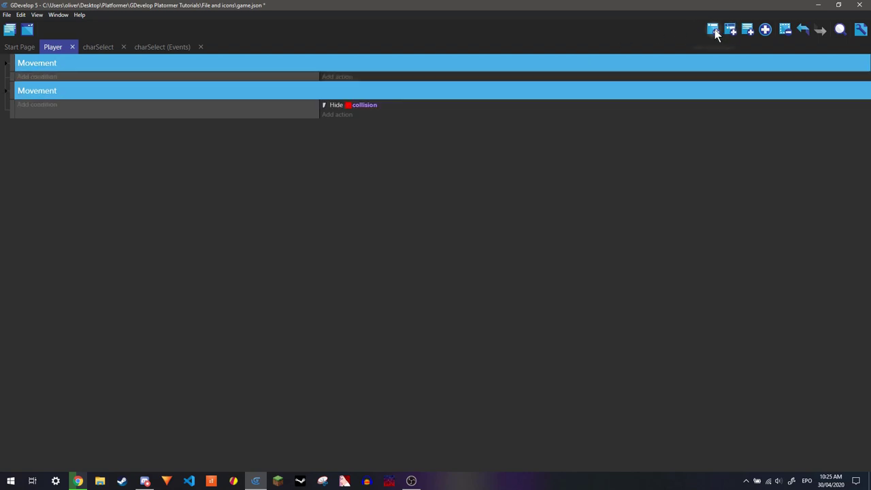
{"action": "left_click", "coordinate": [33, 75]}
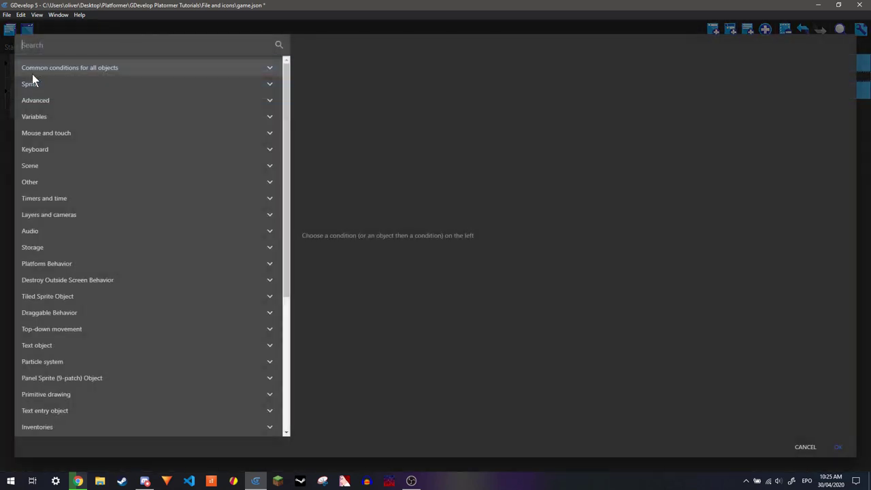
{"action": "left_click", "coordinate": [51, 116]}
{"action": "left_click", "coordinate": [76, 133]}
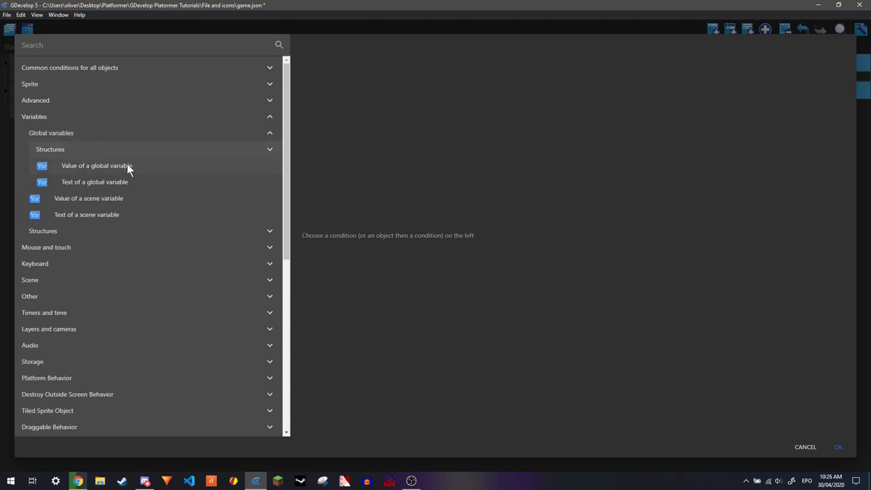
{"action": "left_click", "coordinate": [127, 165]}
{"action": "left_click", "coordinate": [340, 109]}
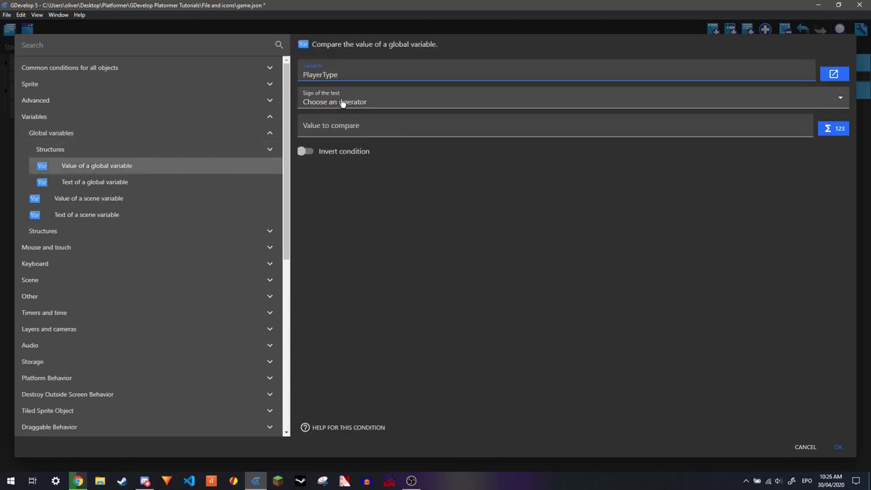
{"action": "left_click", "coordinate": [339, 101]}
{"action": "left_click", "coordinate": [338, 126]}
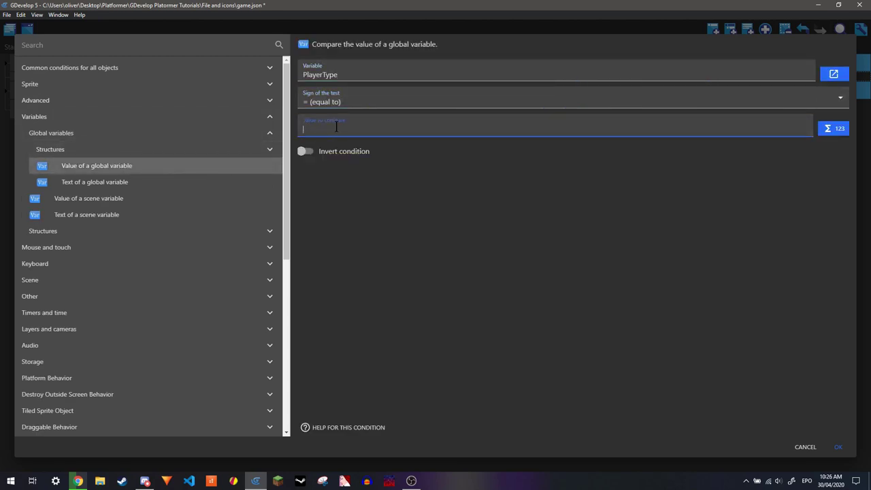
{"action": "type", "text": "0"}
{"action": "left_click", "coordinate": [840, 447]}
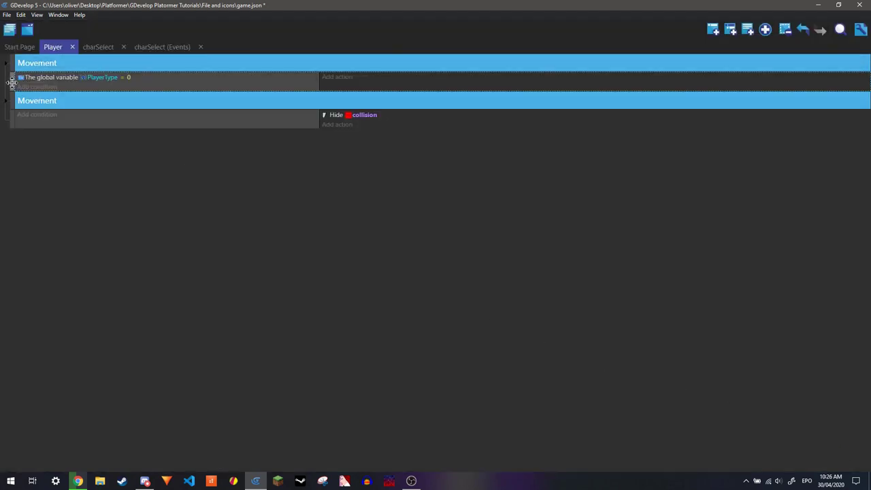
Nest the first Movement group under the PlayerType = 0 event and add another empty event below it.
{"action": "mouse_move", "coordinate": [9, 82]}
{"action": "left_mouse_down"}
{"action": "mouse_move", "coordinate": [10, 68]}
{"action": "mouse_move", "coordinate": [20, 83]}
{"action": "left_mouse_up"}
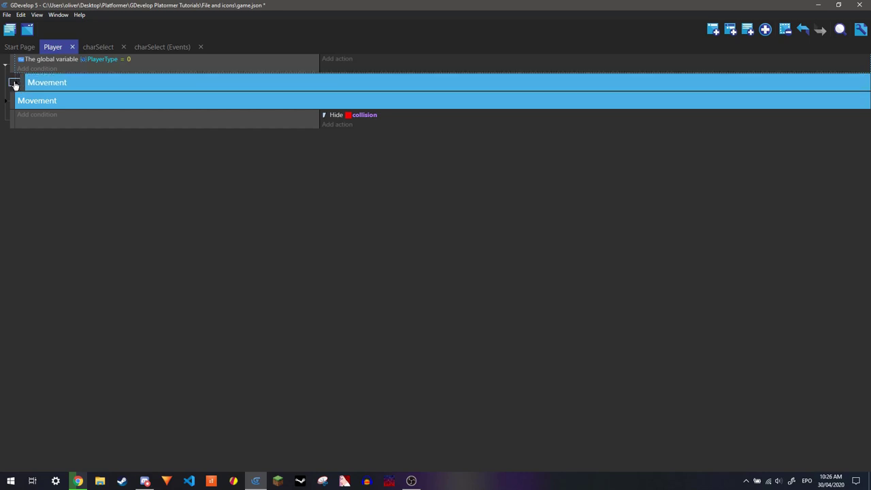
{"action": "left_click", "coordinate": [17, 85]}
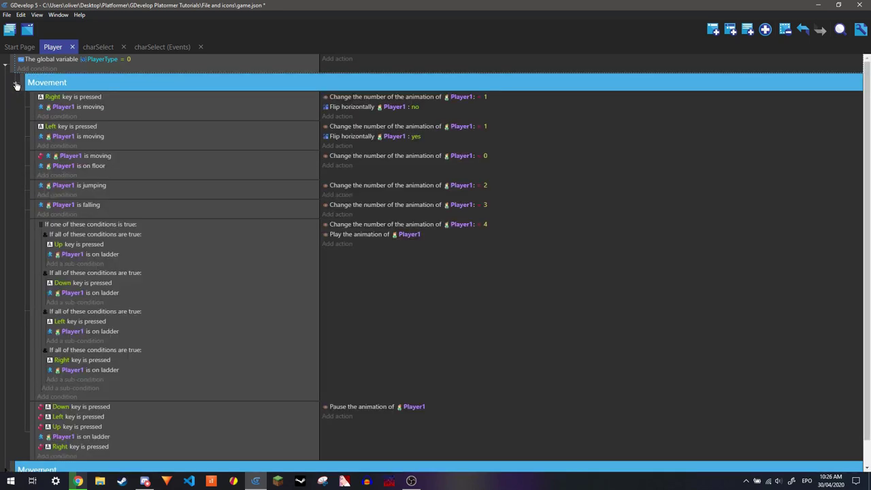
{"action": "left_click", "coordinate": [16, 85]}
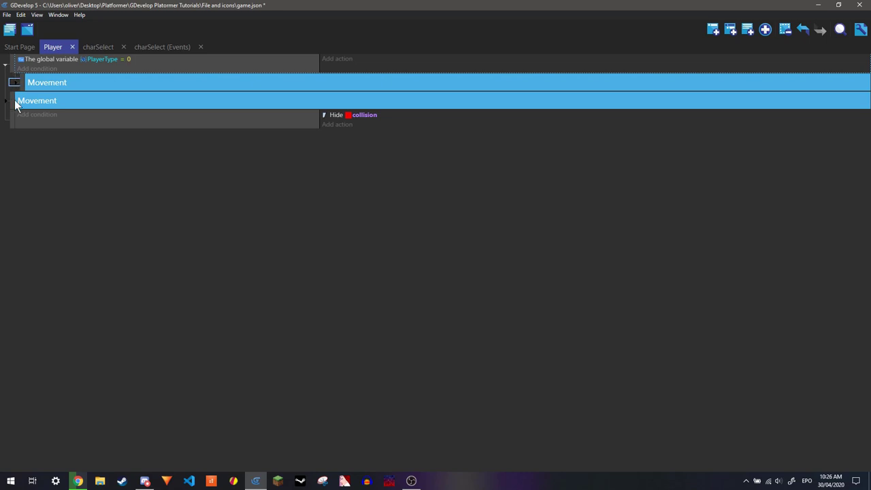
{"action": "left_click", "coordinate": [743, 30]}
{"action": "left_click_drag", "start_coordinate": [13, 113], "coordinate": [15, 95]}
Give the new event a global PlayerType = 1 condition and nest the second Movement group under it.
{"action": "left_click", "coordinate": [33, 96]}
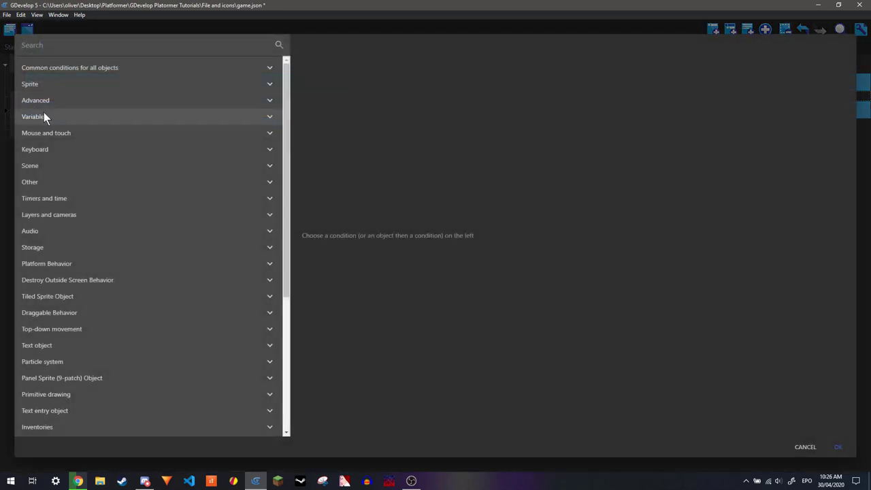
{"action": "left_click", "coordinate": [43, 115]}
{"action": "left_click", "coordinate": [106, 135]}
{"action": "left_click", "coordinate": [146, 165]}
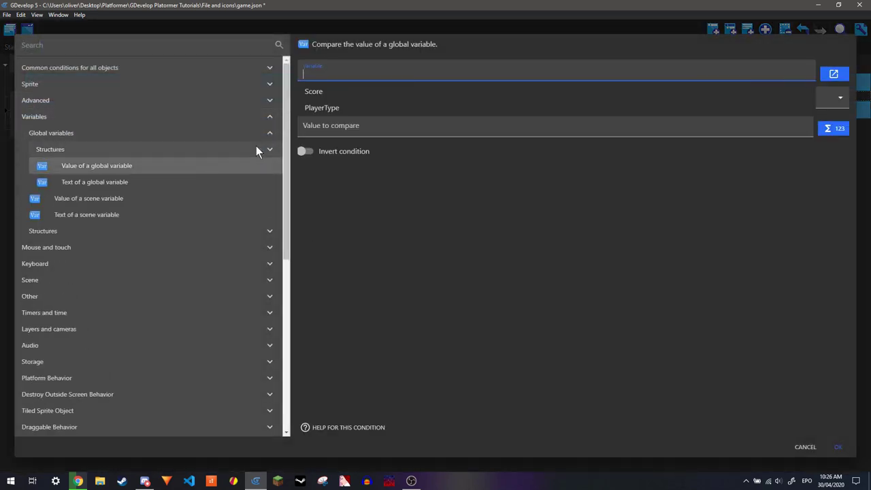
{"action": "left_click", "coordinate": [342, 105]}
{"action": "left_click", "coordinate": [337, 102]}
{"action": "left_click", "coordinate": [337, 125]}
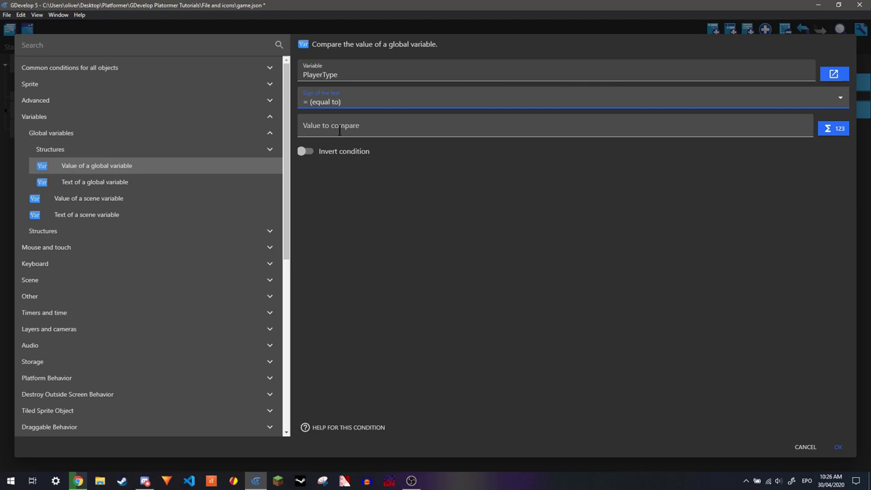
{"action": "type", "text": "1"}
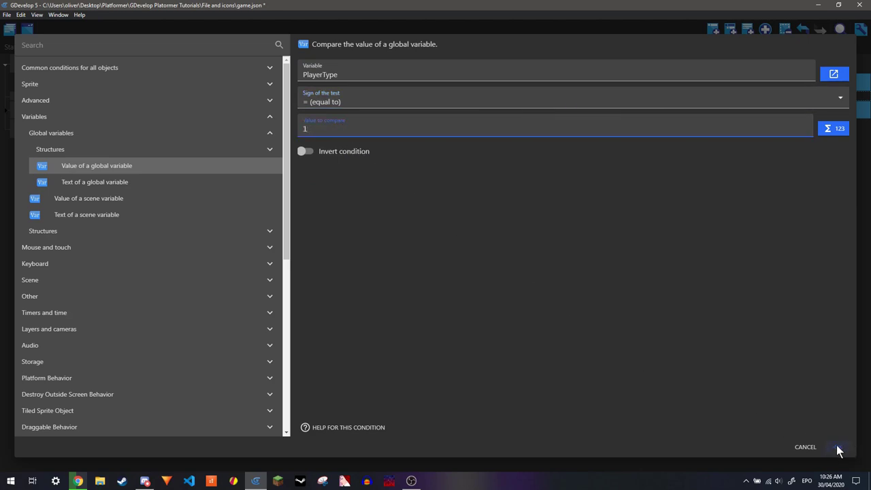
{"action": "left_click", "coordinate": [838, 447]}
{"action": "left_click_drag", "start_coordinate": [9, 121], "coordinate": [12, 121]}
Change the second Movement group's moving condition to use Player2.
{"action": "left_click", "coordinate": [15, 124]}
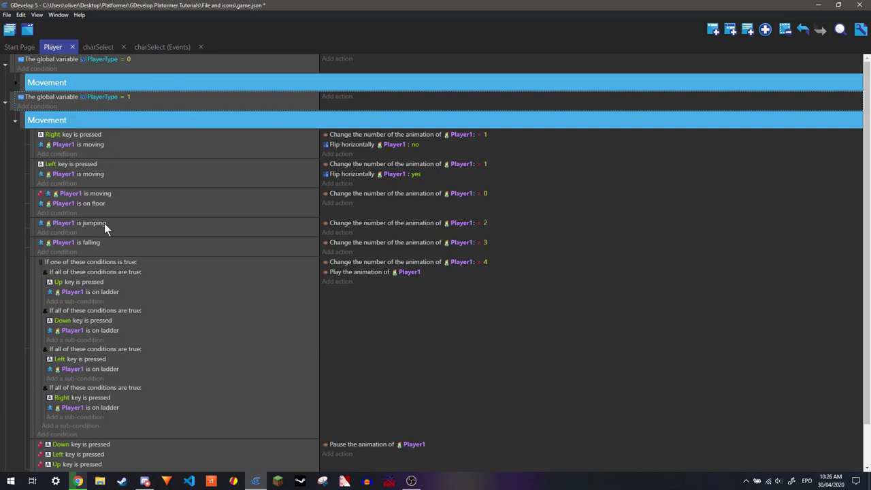
{"action": "left_click", "coordinate": [61, 145]}
{"action": "key", "text": "BackSpace"}
{"action": "type", "text": "2"}
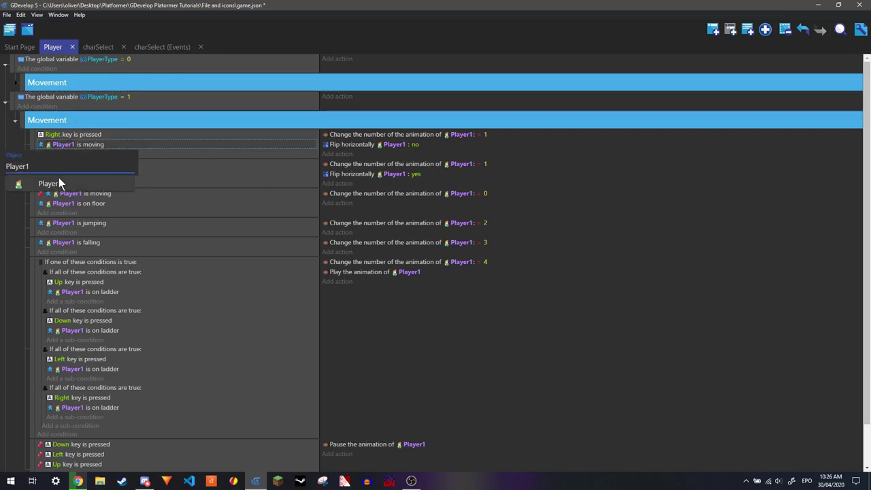
{"action": "left_click", "coordinate": [436, 152]}
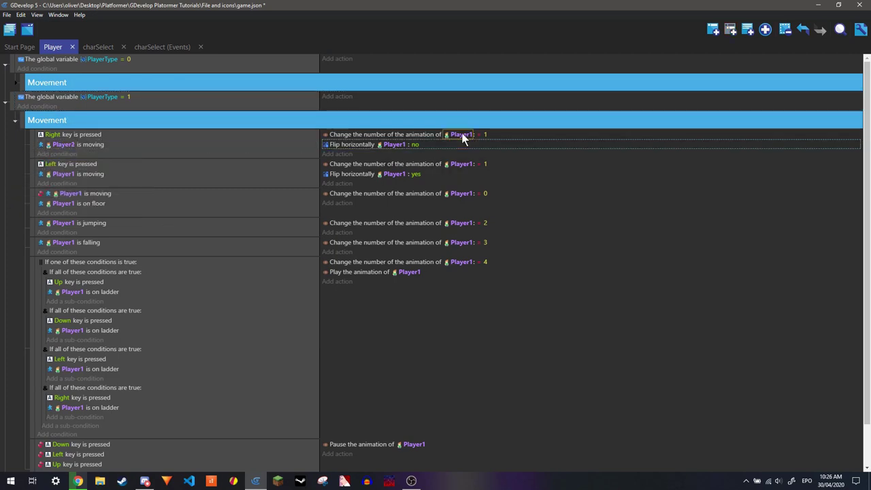
Retarget the change-animation and flip-horizontally actions to Player2, then collapse the group.
{"action": "left_click", "coordinate": [398, 144]}
{"action": "key", "text": "BackSpace"}
{"action": "type", "text": "2"}
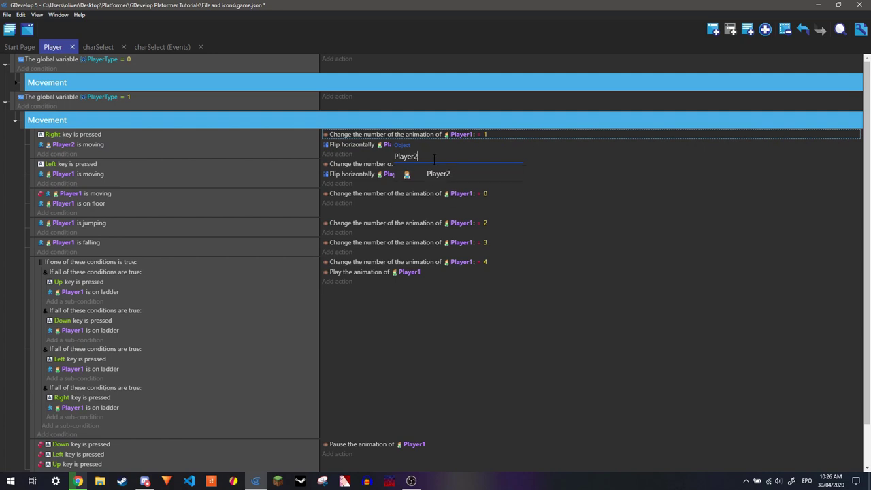
{"action": "left_click", "coordinate": [386, 144]}
{"action": "key", "text": "BackSpace"}
{"action": "type", "text": "2"}
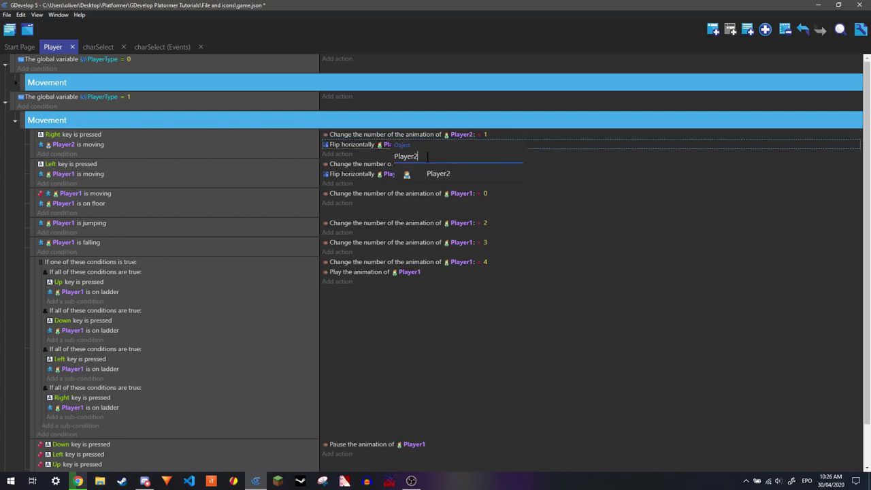
{"action": "left_click", "coordinate": [387, 143]}
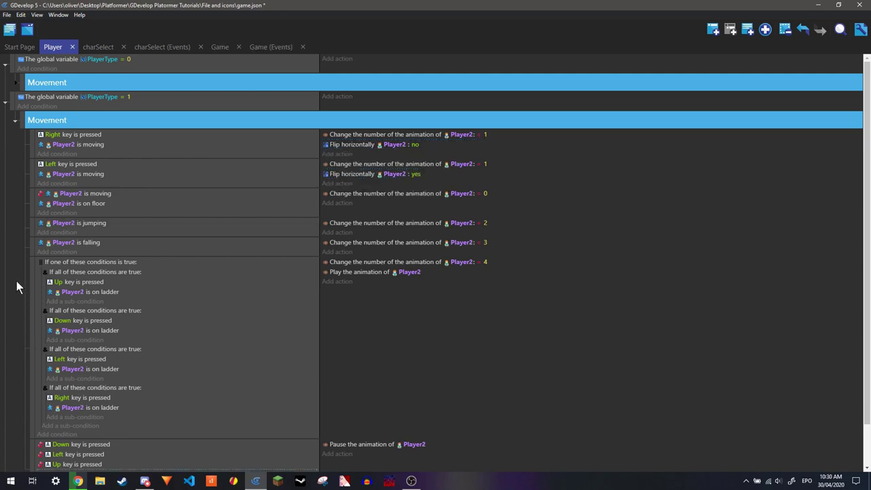
{"action": "left_click", "coordinate": [15, 120]}
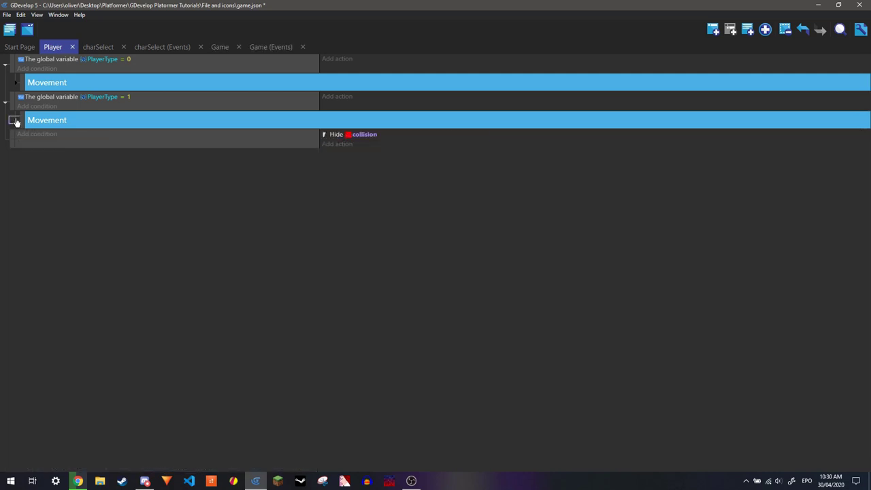
Add a Delete object action for Player1 to the PlayerType 1 event.
{"action": "left_click", "coordinate": [342, 97]}
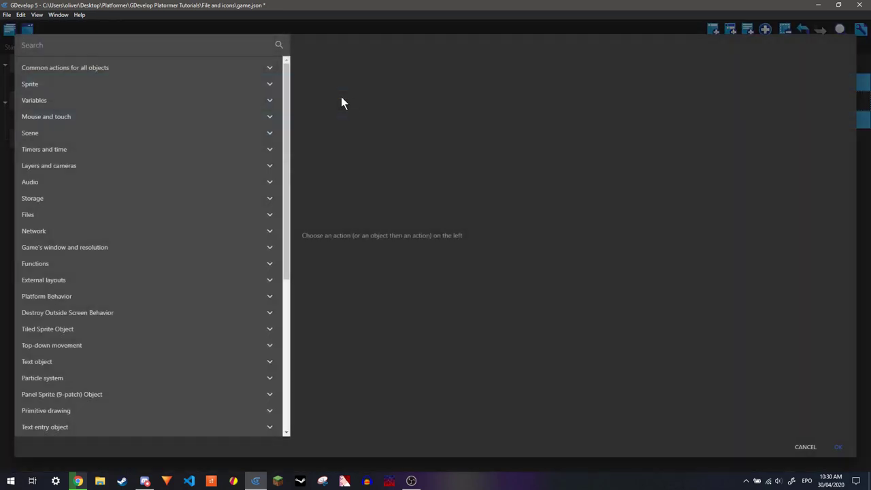
{"action": "type", "text": "delet"}
{"action": "key", "text": "BackSpace"}
{"action": "key", "text": "BackSpace"}
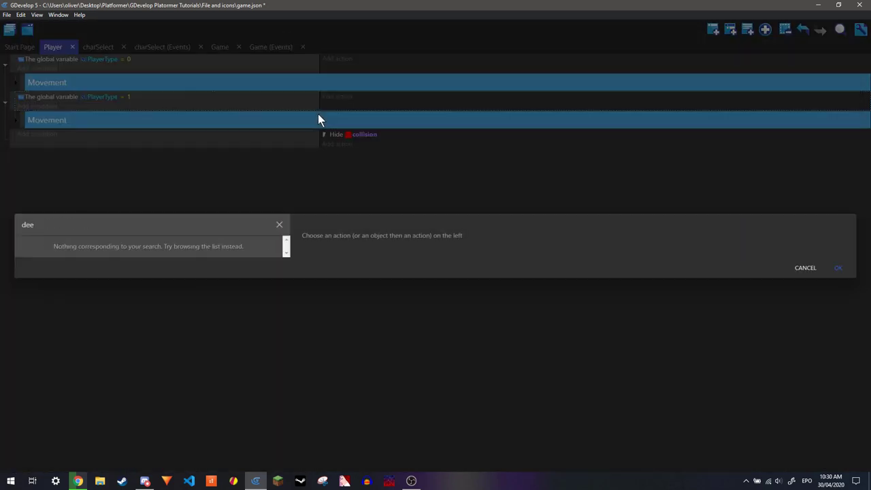
{"action": "type", "text": "ete"}
{"action": "left_click", "coordinate": [197, 180]}
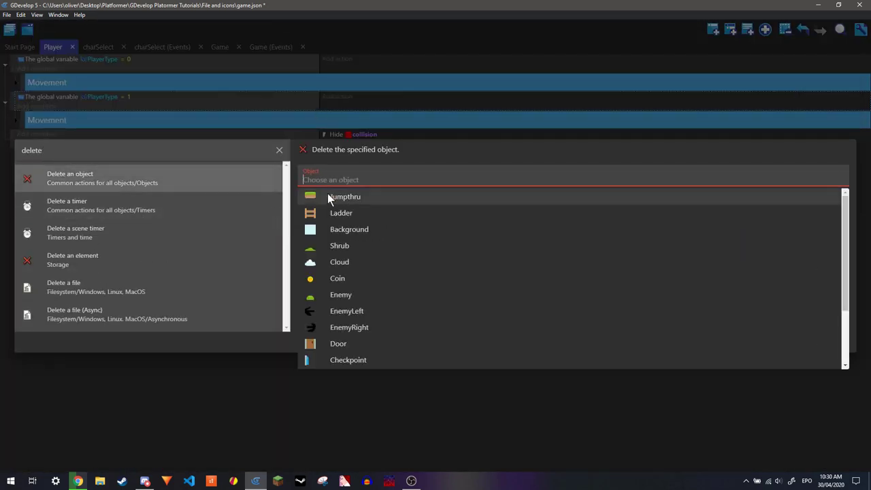
{"action": "scroll", "coordinate": [361, 324], "scroll_direction": "down", "scroll_amount": 3}
{"action": "left_click", "coordinate": [358, 323]}
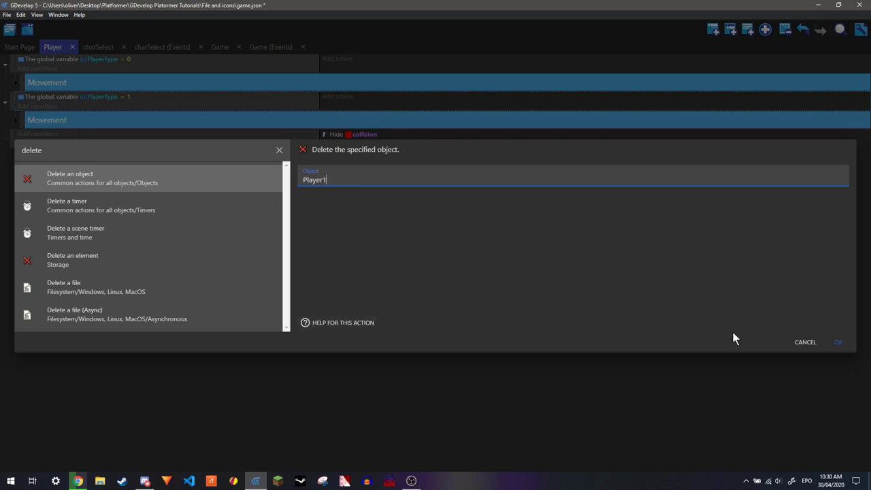
{"action": "left_click", "coordinate": [839, 343]}
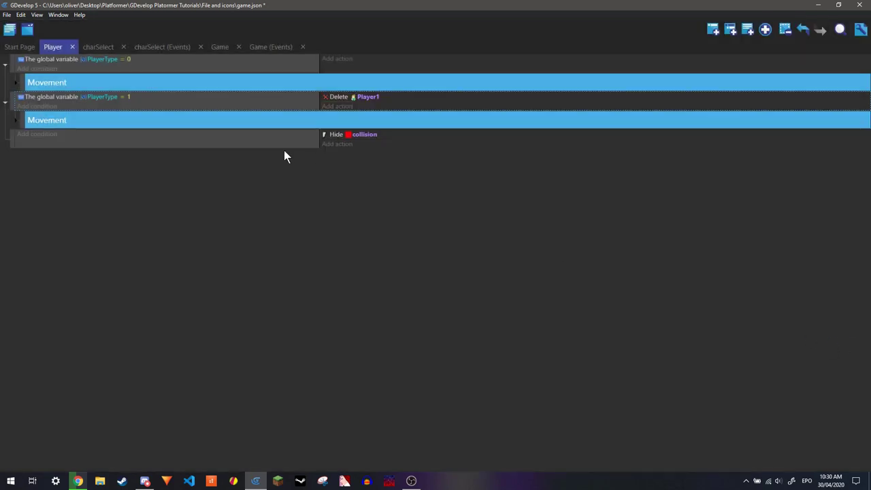
Copy the delete action into the PlayerType 0 event, target Player2, and save the project.
{"action": "left_click", "coordinate": [338, 100]}
{"action": "key", "text": "ctrl+c"}
{"action": "key", "text": "ctrl+v"}
{"action": "left_click_drag", "start_coordinate": [341, 108], "coordinate": [358, 62]}
{"action": "left_click", "coordinate": [358, 62]}
{"action": "key", "text": "BackSpace"}
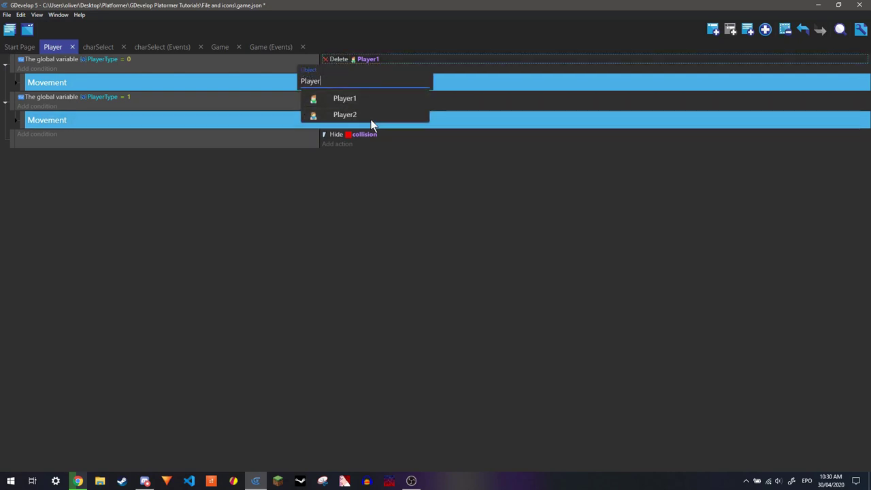
{"action": "type", "text": "2"}
{"action": "key", "text": "Return"}
{"action": "key", "text": "ctrl+s"}
{"action": "left_click", "coordinate": [223, 45]}
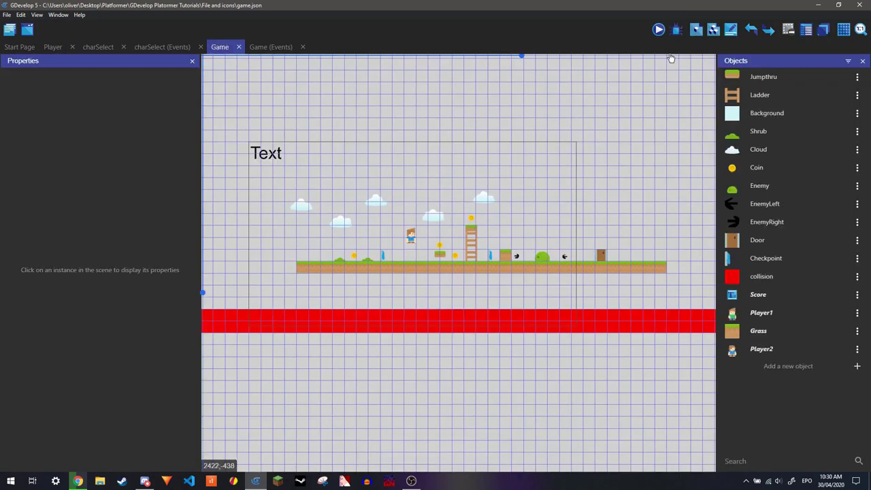
{"action": "left_click", "coordinate": [658, 30]}
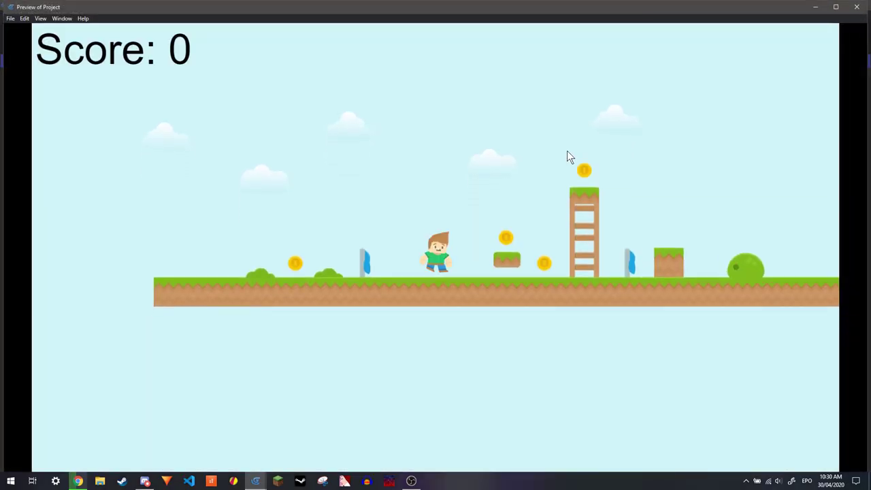
{"action": "key", "text": "Right"}
{"action": "key", "text": "Up"}
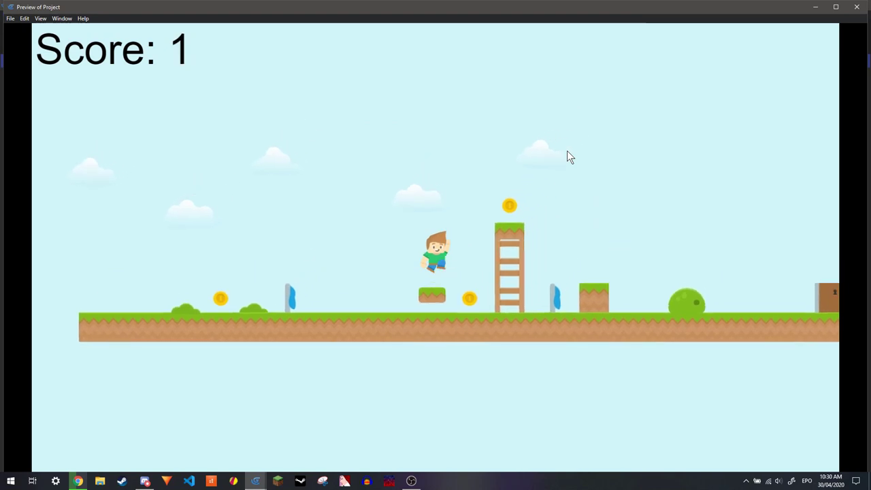
{"action": "left_click", "coordinate": [857, 7]}
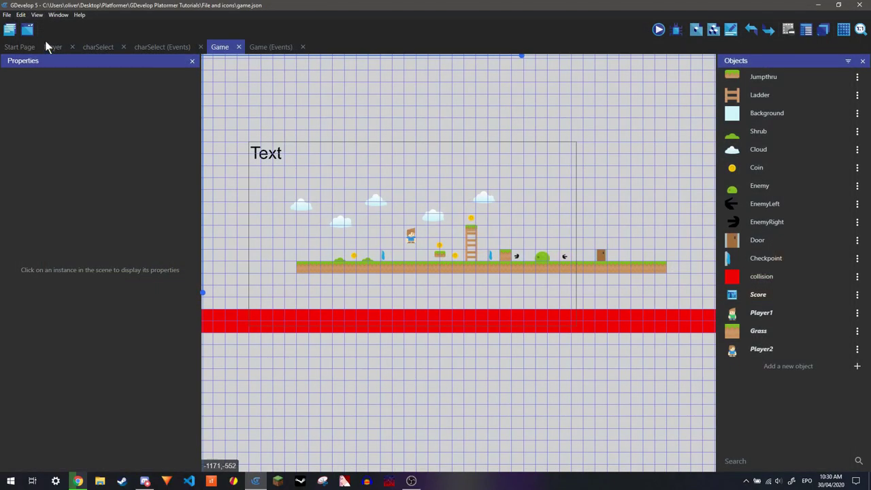
Change the global PlayerType variable's starting value to 1 in Game settings and launch a preview.
{"action": "left_click", "coordinate": [6, 15]}
{"action": "left_click", "coordinate": [94, 34]}
{"action": "left_click", "coordinate": [11, 30]}
{"action": "left_click", "coordinate": [51, 43]}
{"action": "left_click", "coordinate": [58, 77]}
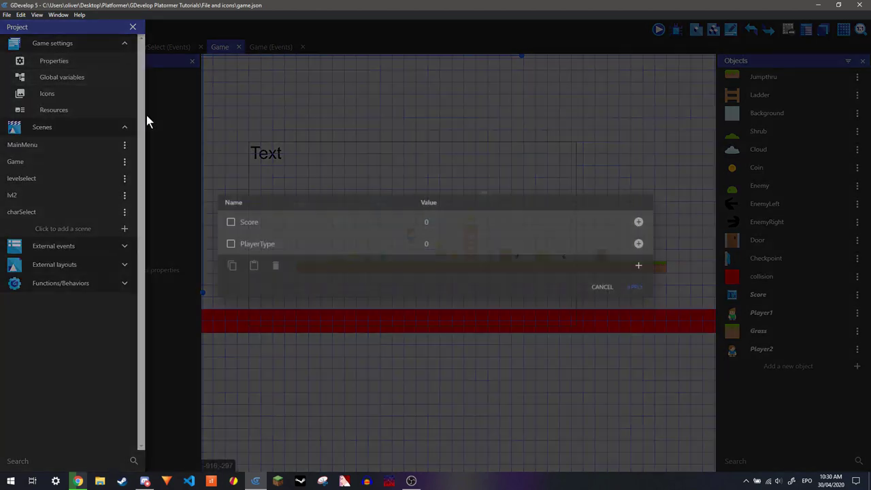
{"action": "left_click", "coordinate": [443, 243]}
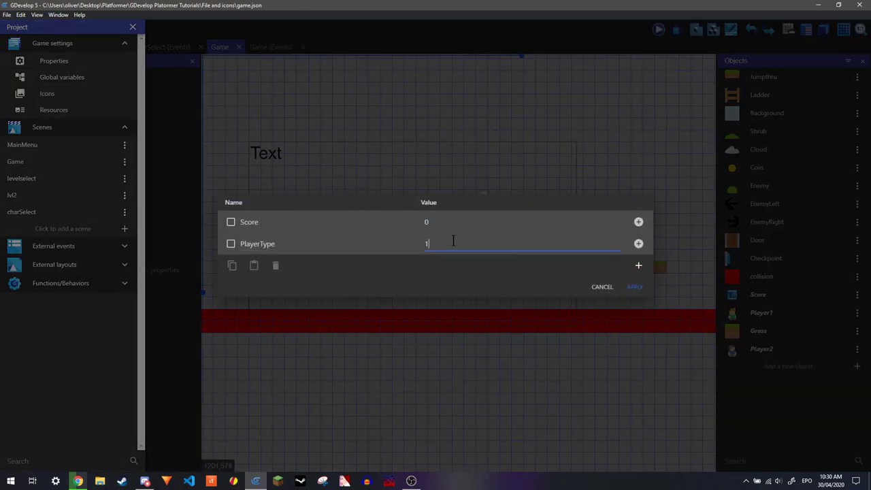
{"action": "type", "text": "1"}
{"action": "left_click", "coordinate": [633, 287]}
{"action": "left_click", "coordinate": [658, 29]}
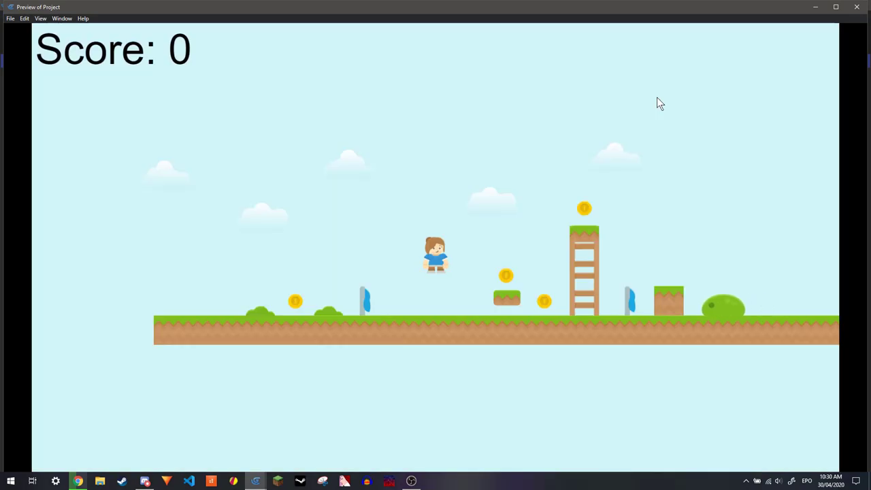
Close the preview and add the Platformer character behavior to the Player2 object.
{"action": "key", "text": "alt+F4"}
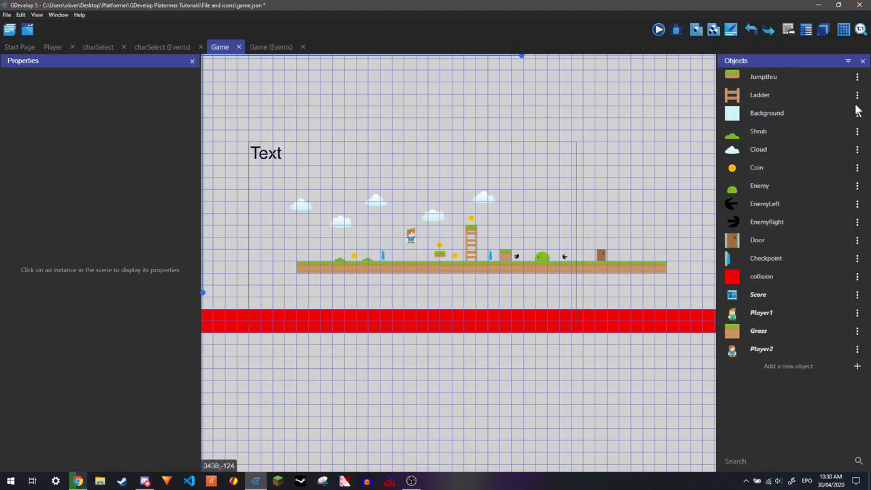
{"action": "left_click", "coordinate": [857, 349]}
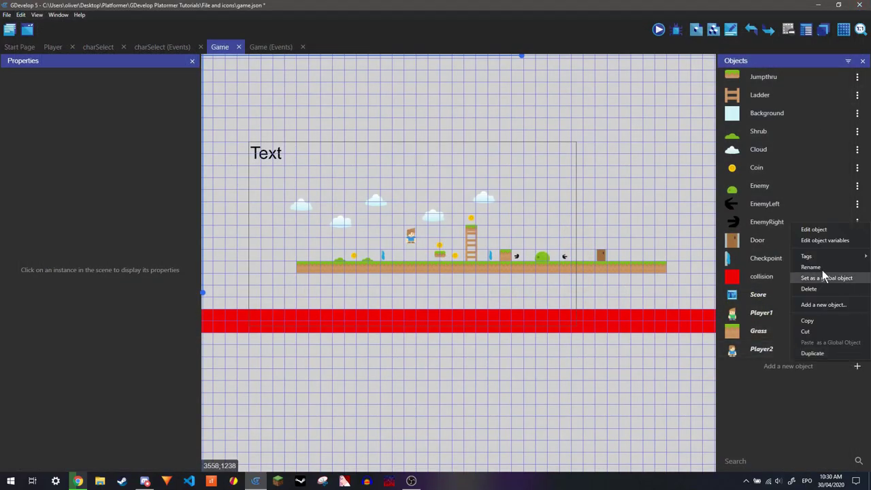
{"action": "left_click", "coordinate": [814, 230]}
{"action": "left_click", "coordinate": [543, 49]}
{"action": "left_click", "coordinate": [595, 257]}
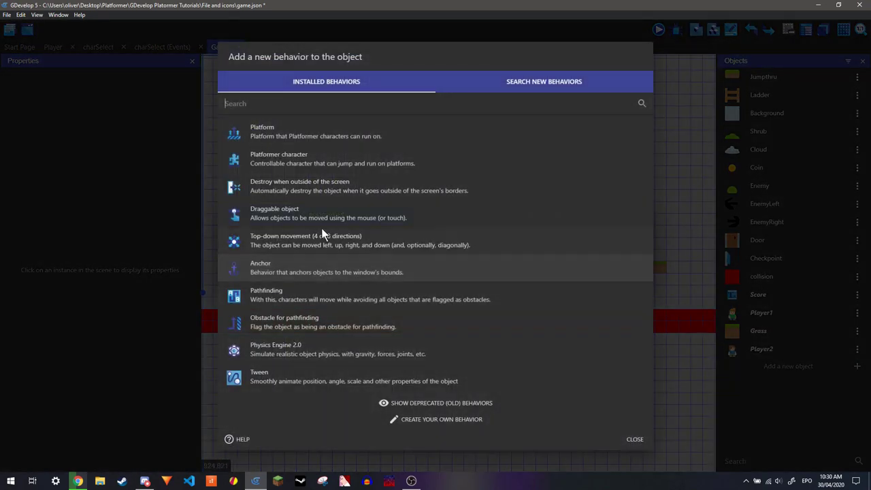
{"action": "left_click", "coordinate": [297, 151]}
{"action": "scroll", "coordinate": [354, 235], "scroll_direction": "down", "scroll_amount": 1}
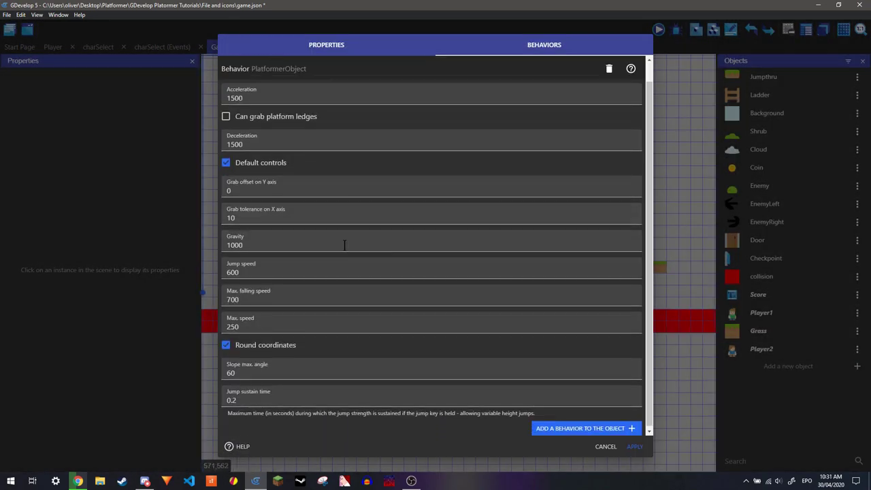
Apply Player2's new behavior, then test running left and right, jumping and climbing the ladder.
{"action": "left_click", "coordinate": [634, 446]}
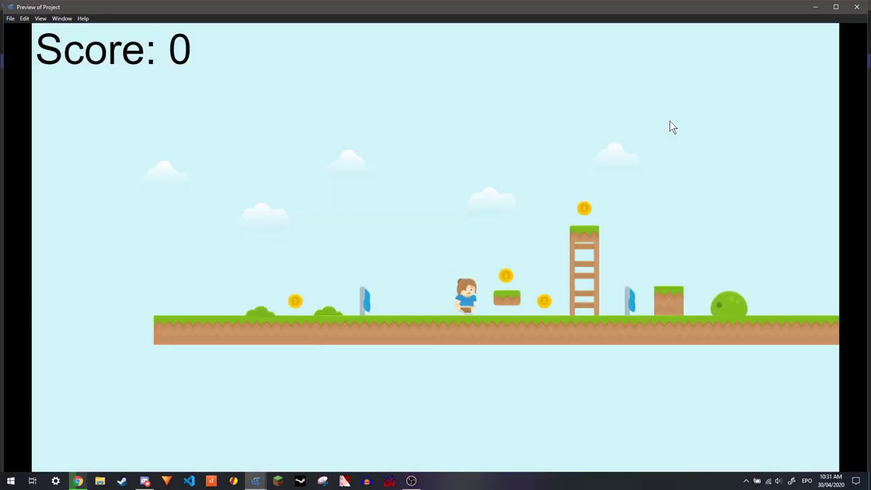
{"action": "key", "text": "Left"}
{"action": "key", "text": "space"}
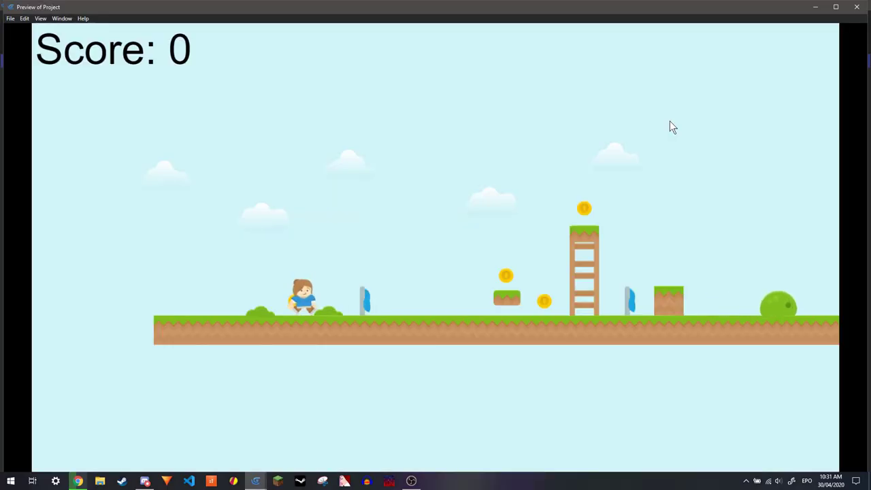
{"action": "key", "text": "Right"}
{"action": "key", "text": "Left"}
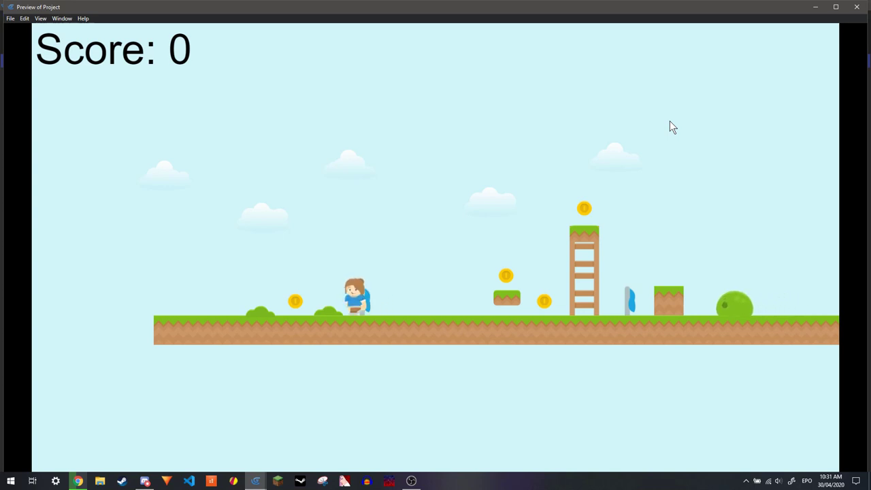
{"action": "key", "text": "Right"}
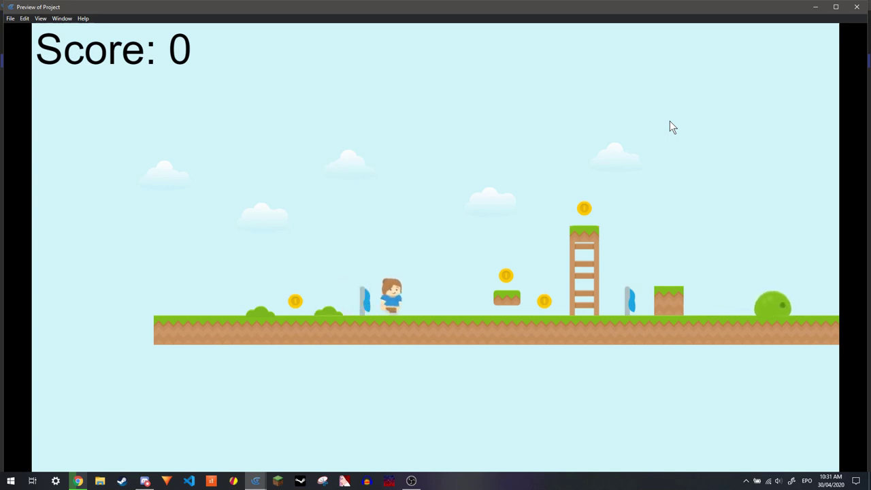
{"action": "key", "text": "Up"}
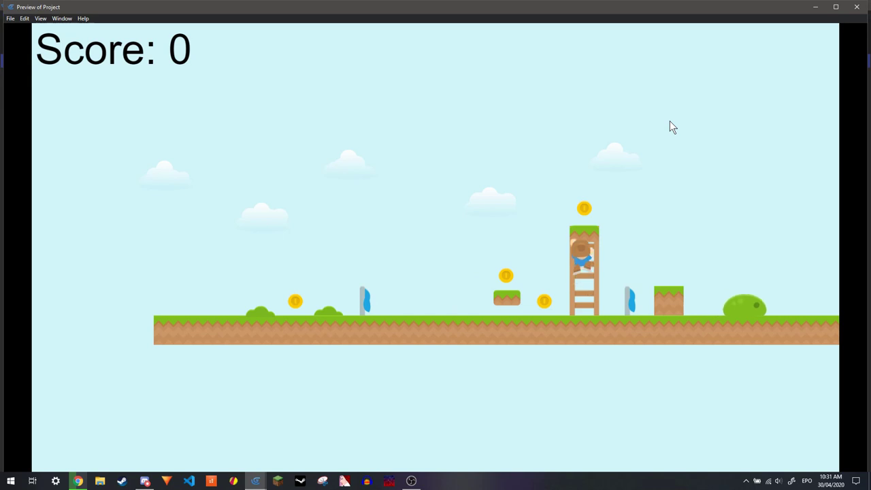
{"action": "key", "text": "Left"}
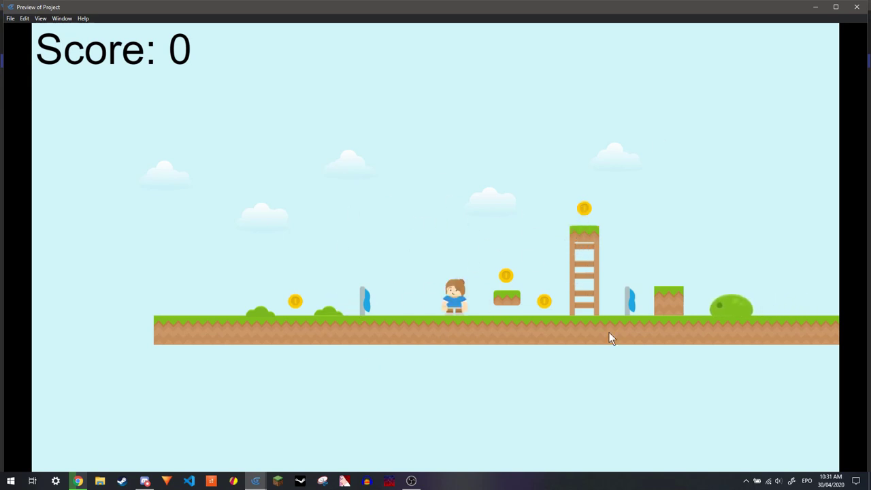
Create a text object named continue with the initial text CONTINUE.
{"action": "key", "text": "alt+F4"}
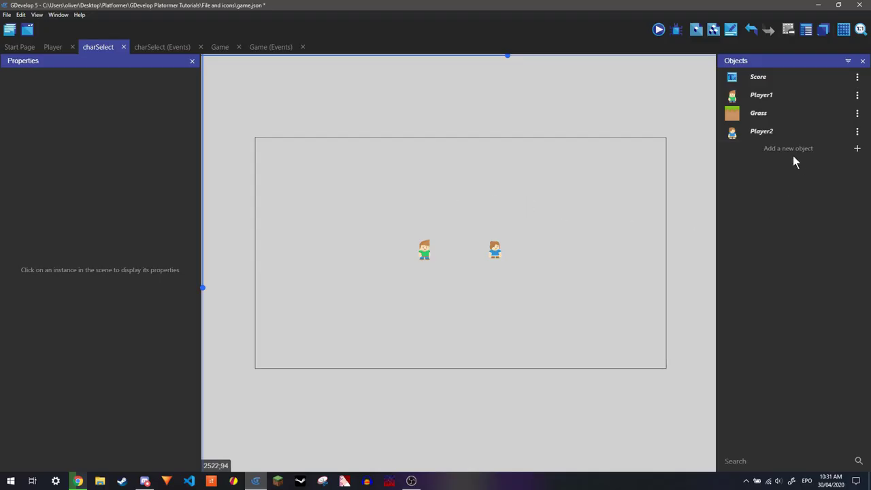
{"action": "left_click", "coordinate": [791, 152]}
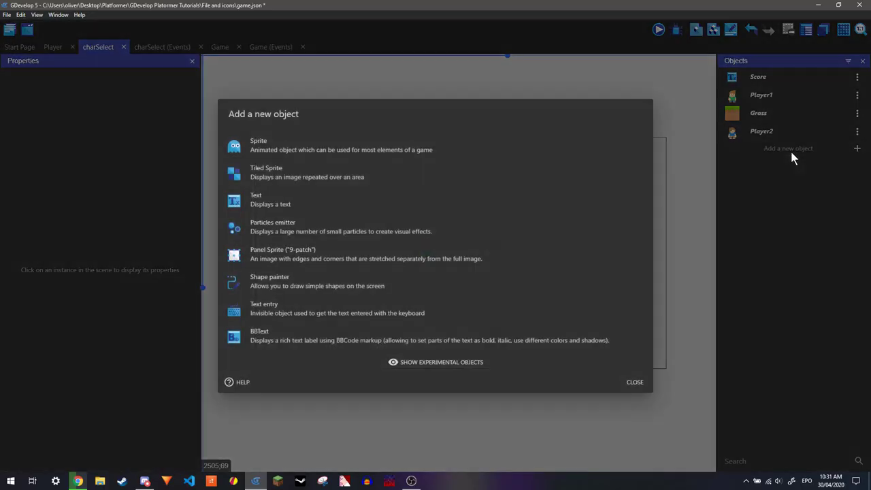
{"action": "left_click", "coordinate": [306, 197]}
{"action": "type", "text": "continue"}
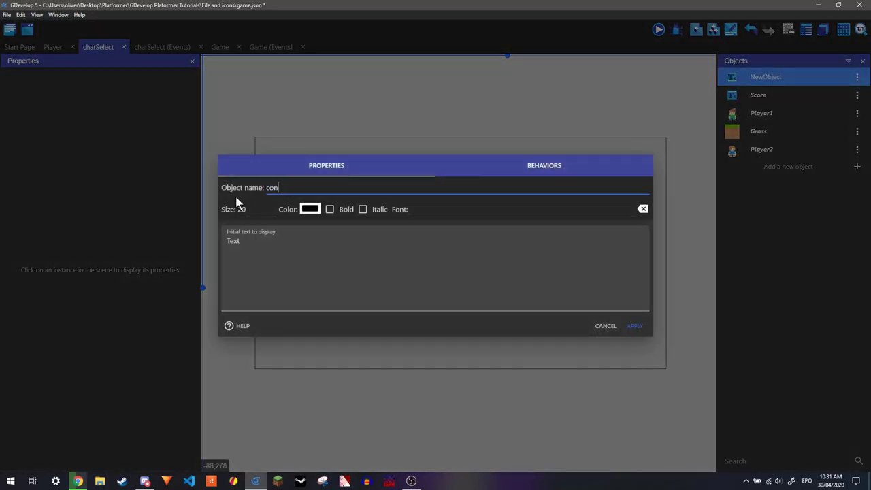
{"action": "left_click", "coordinate": [235, 242]}
{"action": "key", "text": "ctrl+a"}
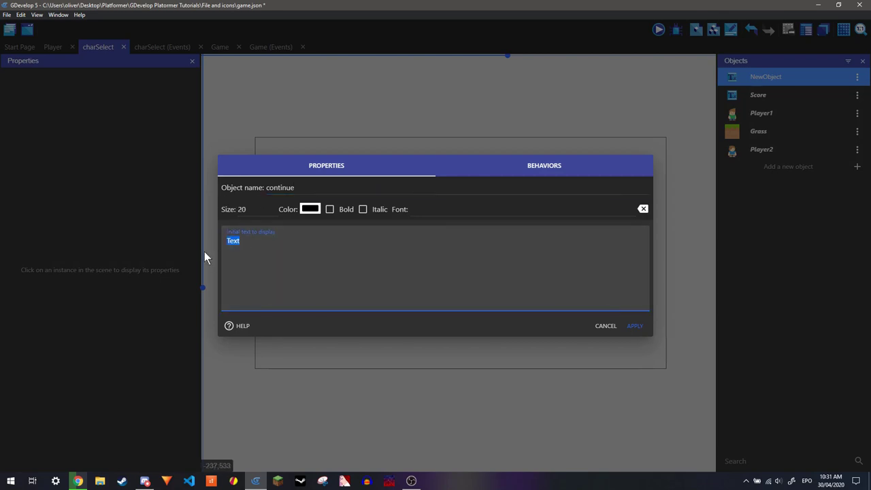
{"action": "type", "text": "CONINTUE"}
{"action": "key", "text": "BackSpace"}
{"action": "key", "text": "BackSpace"}
{"action": "key", "text": "BackSpace"}
{"action": "key", "text": "BackSpace"}
{"action": "key", "text": "BackSpace"}
{"action": "type", "text": "TINUE"}
{"action": "left_click", "coordinate": [635, 326]}
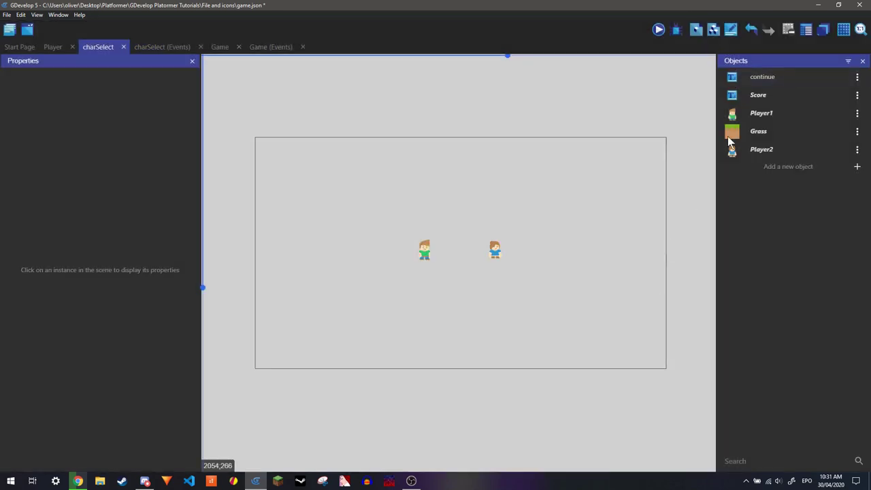
Place the continue text below the characters and set its size to 50.
{"action": "left_click_drag", "start_coordinate": [763, 77], "coordinate": [565, 299]}
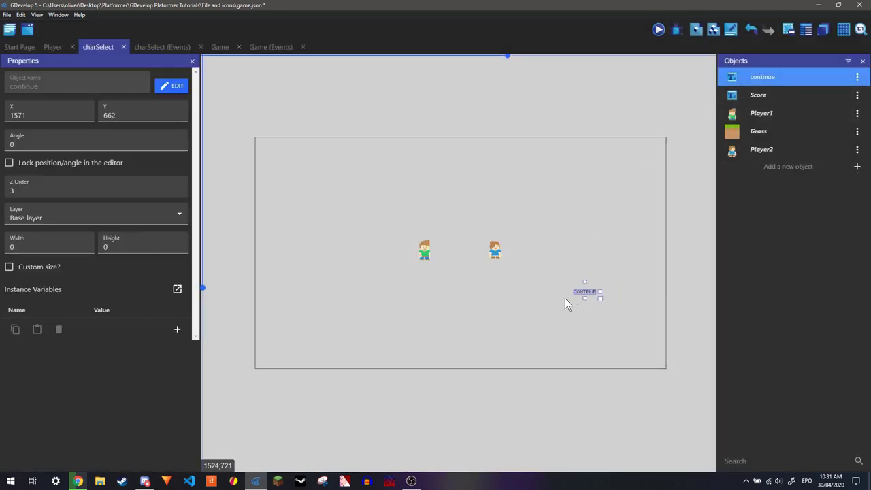
{"action": "left_click", "coordinate": [857, 77]}
{"action": "left_click", "coordinate": [843, 94]}
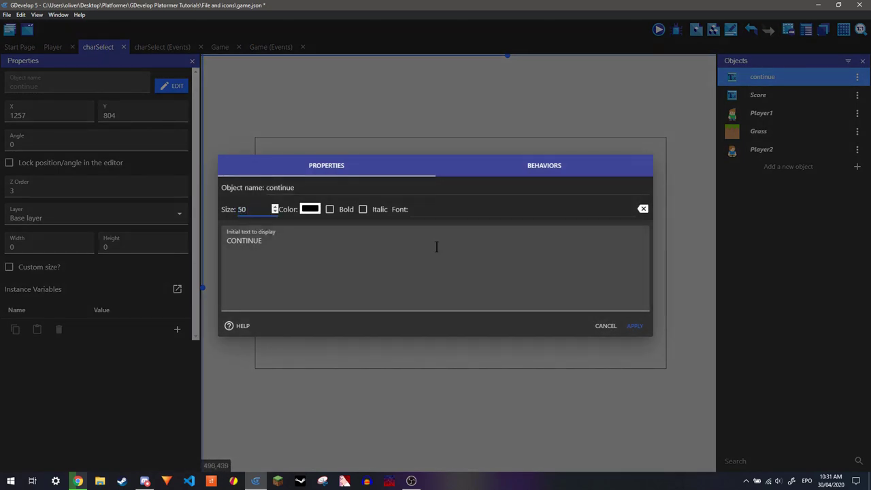
{"action": "left_click", "coordinate": [636, 327]}
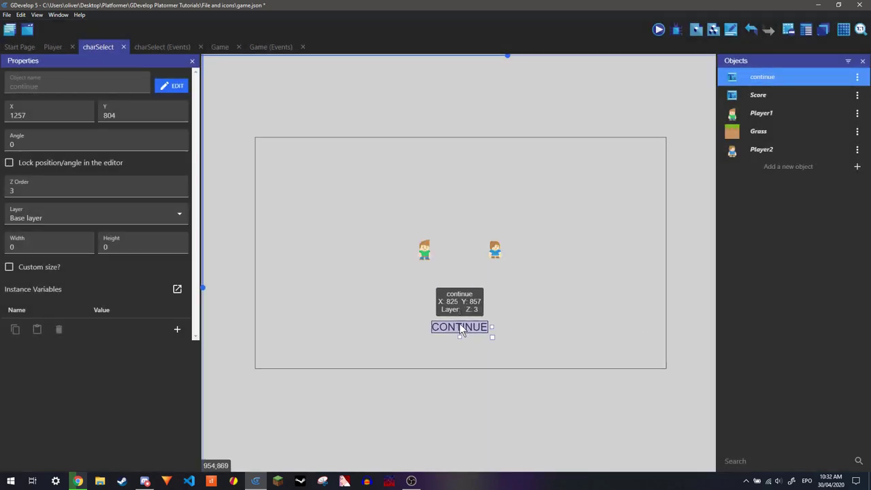
{"action": "left_click", "coordinate": [503, 293]}
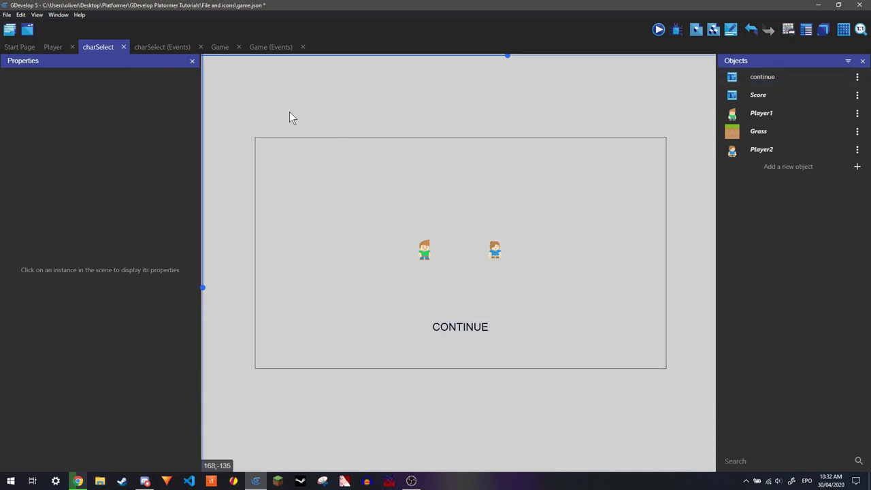
Add a charSelect event with the condition that the cursor/touch is on continue.
{"action": "left_click", "coordinate": [162, 47]}
{"action": "left_click", "coordinate": [733, 31]}
{"action": "left_click", "coordinate": [48, 129]}
{"action": "left_click", "coordinate": [70, 67]}
{"action": "left_click", "coordinate": [53, 263]}
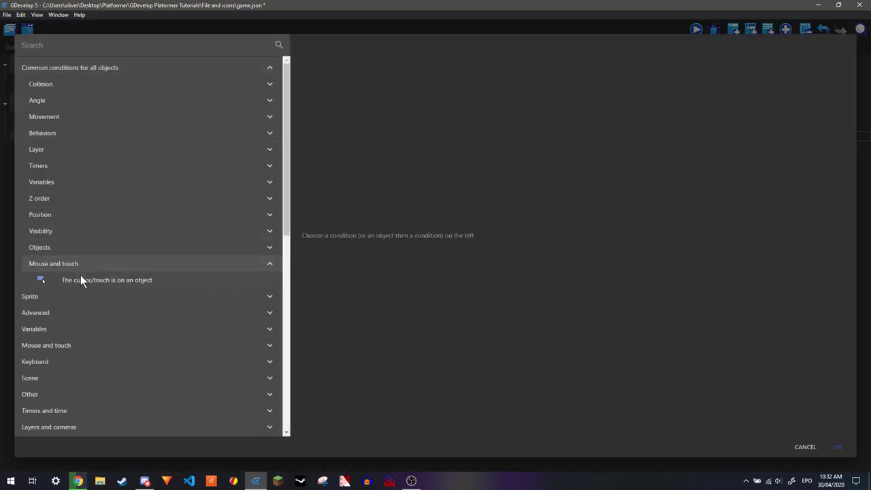
{"action": "left_click", "coordinate": [81, 278]}
{"action": "type", "text": "cursorhand"}
{"action": "left_click", "coordinate": [838, 446]}
{"action": "left_click", "coordinate": [41, 153]}
Add a sub-event condition testing that the Left mouse button is down.
{"action": "left_click", "coordinate": [46, 132]}
{"action": "left_click", "coordinate": [106, 215]}
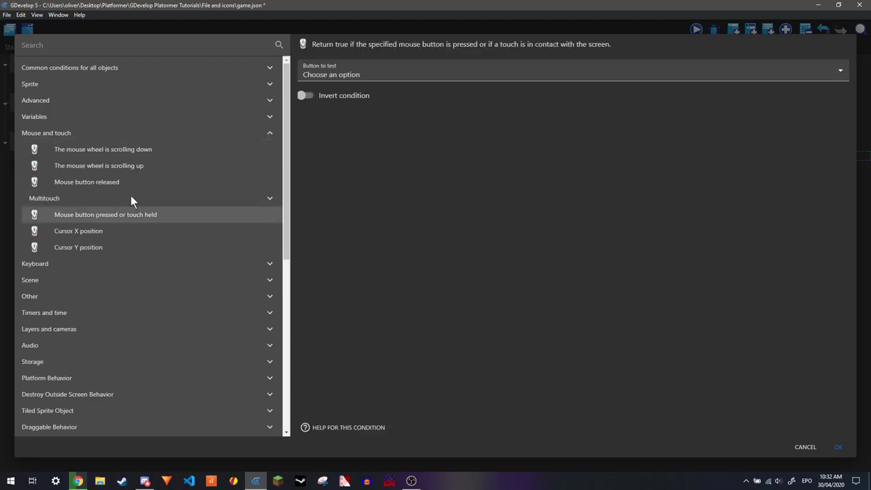
{"action": "left_click", "coordinate": [571, 70]}
{"action": "left_click", "coordinate": [340, 92]}
Give the sub-event the action Change to scene "Game".
{"action": "left_click", "coordinate": [837, 446]}
{"action": "left_click", "coordinate": [337, 157]}
{"action": "left_click", "coordinate": [32, 132]}
{"action": "left_click", "coordinate": [87, 198]}
{"action": "type", "text": "\"Game\""}
{"action": "left_click", "coordinate": [838, 447]}
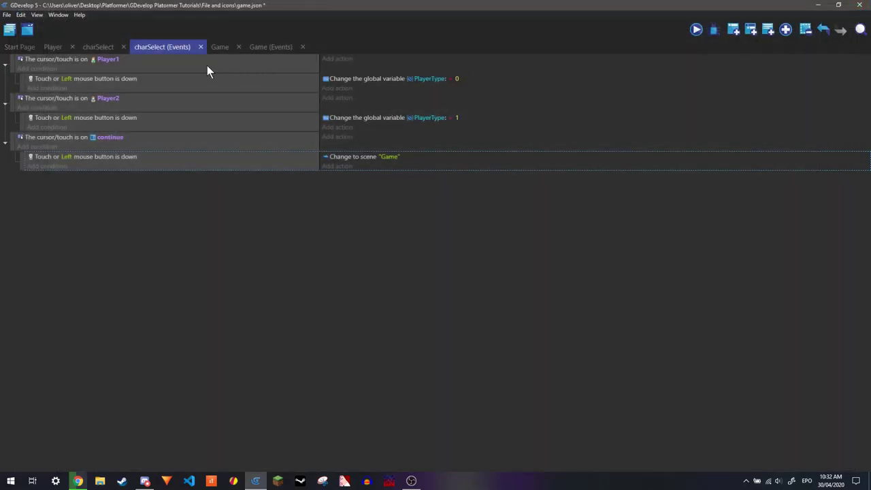
{"action": "left_click", "coordinate": [102, 48]}
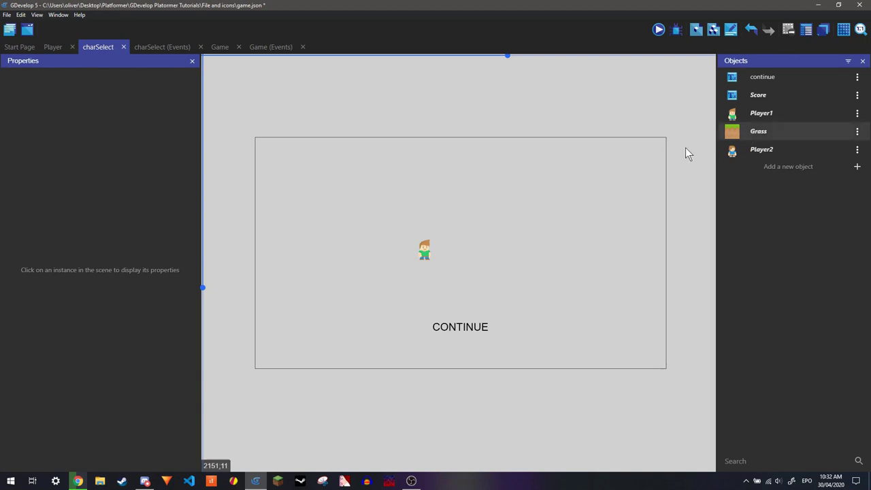
{"action": "scroll", "coordinate": [413, 254], "scroll_direction": "down", "scroll_amount": 1}
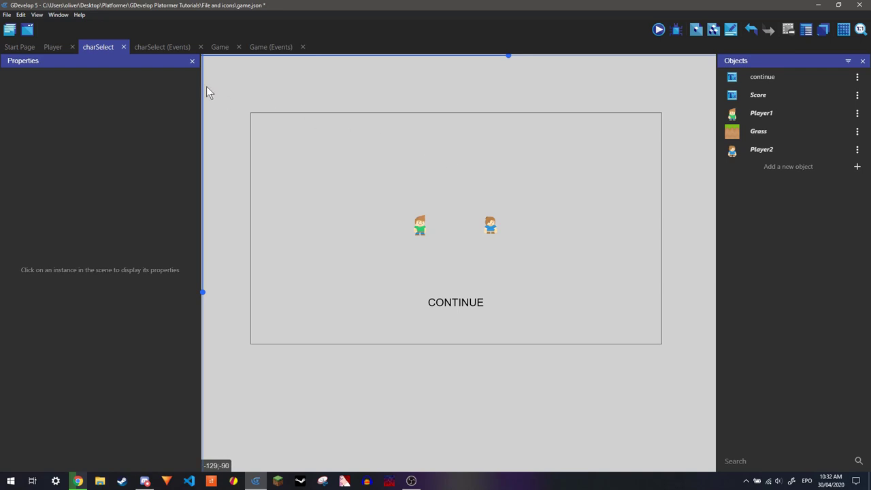
{"action": "left_click", "coordinate": [166, 46]}
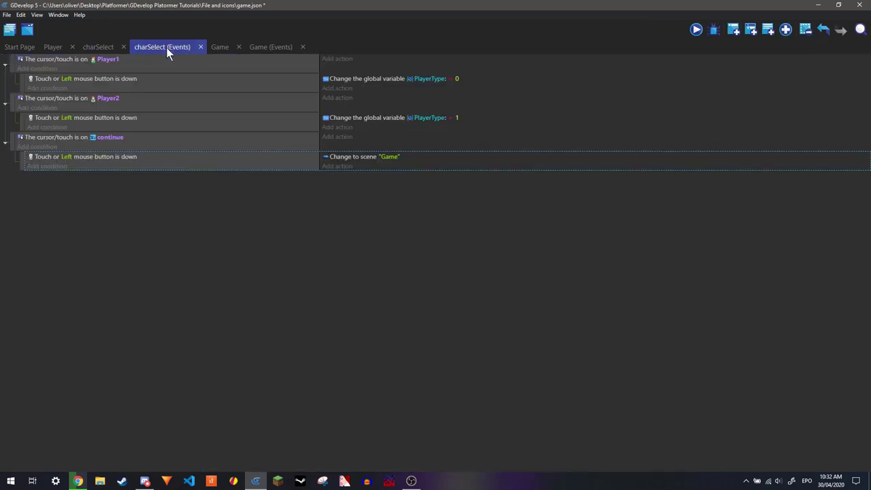
Add an event that deactivates Player1's PlatformerObject behavior.
{"action": "left_click", "coordinate": [731, 30]}
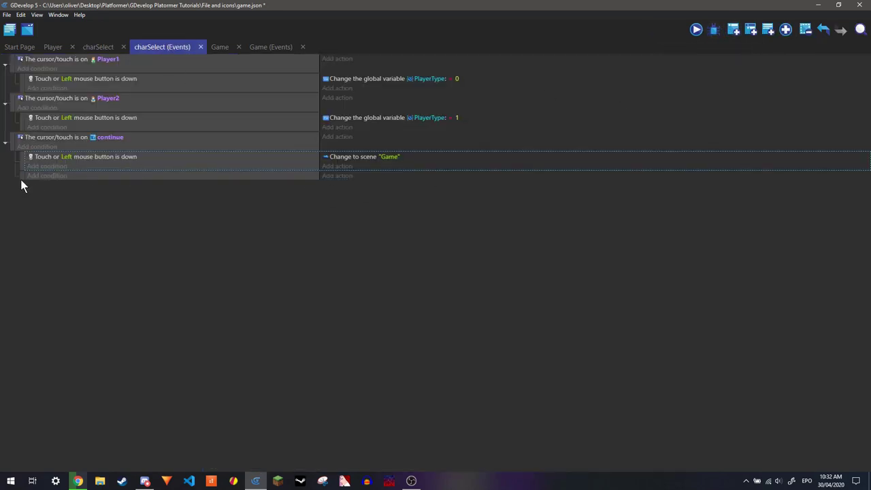
{"action": "left_click", "coordinate": [326, 176]}
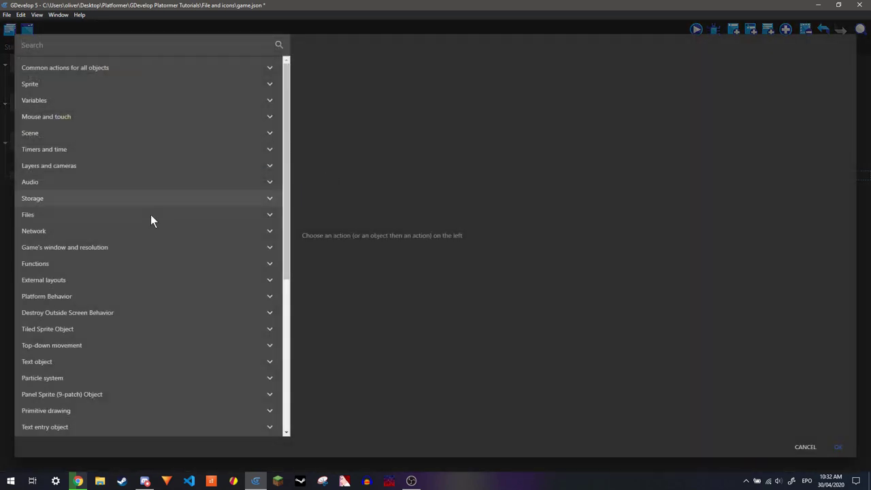
{"action": "left_click", "coordinate": [79, 67]}
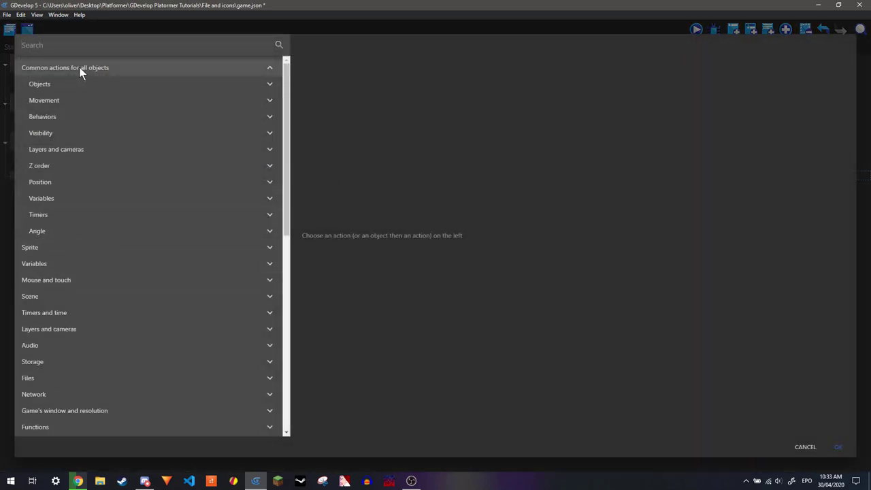
{"action": "left_click", "coordinate": [68, 117]}
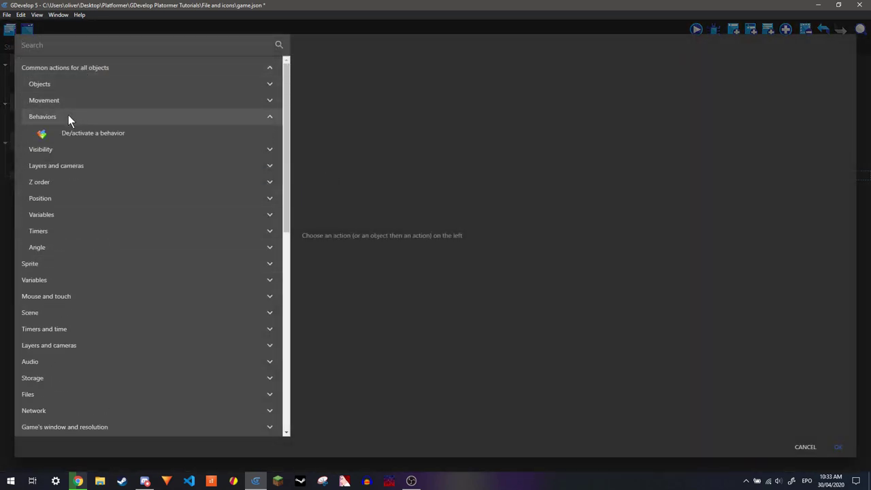
{"action": "left_click", "coordinate": [142, 133]}
{"action": "left_click", "coordinate": [358, 126]}
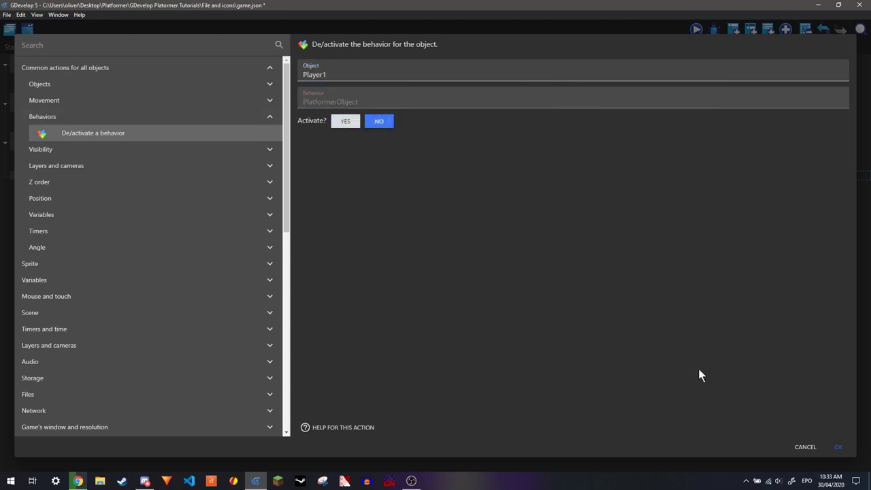
{"action": "left_click", "coordinate": [838, 447]}
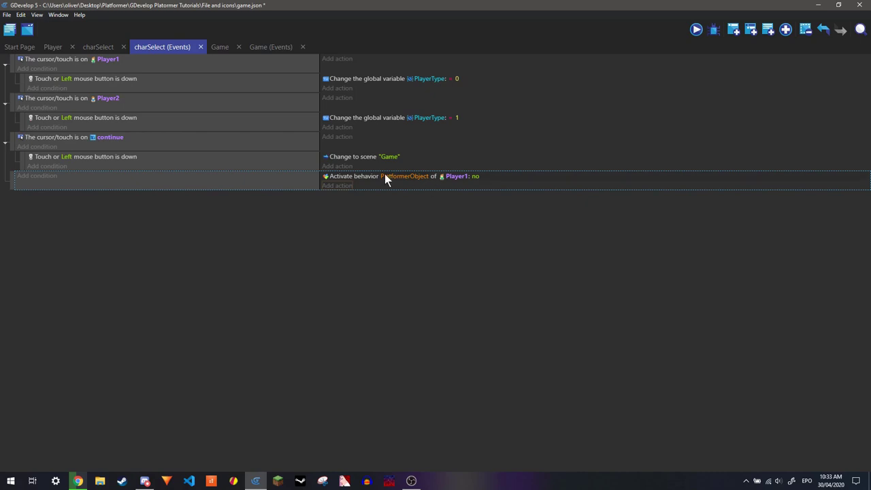
Duplicate the deactivate action for Player2, then save and preview the game.
{"action": "left_click", "coordinate": [350, 177]}
{"action": "key", "text": "ctrl+v"}
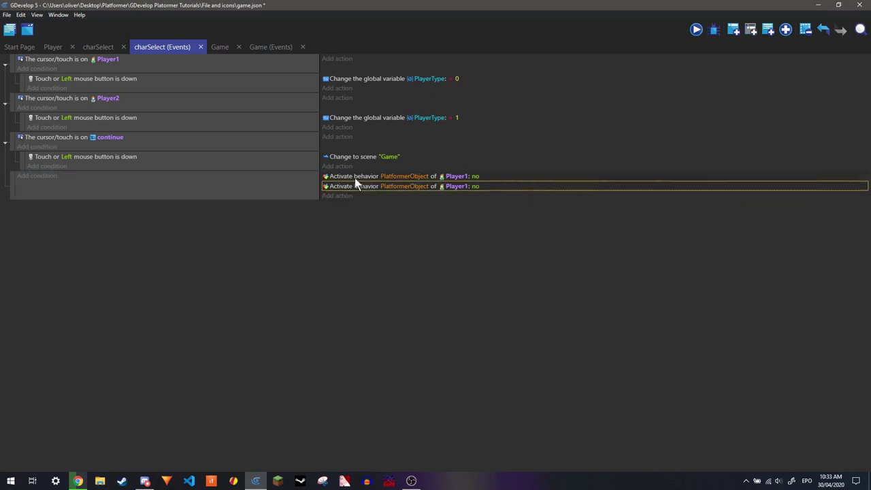
{"action": "left_click", "coordinate": [454, 187]}
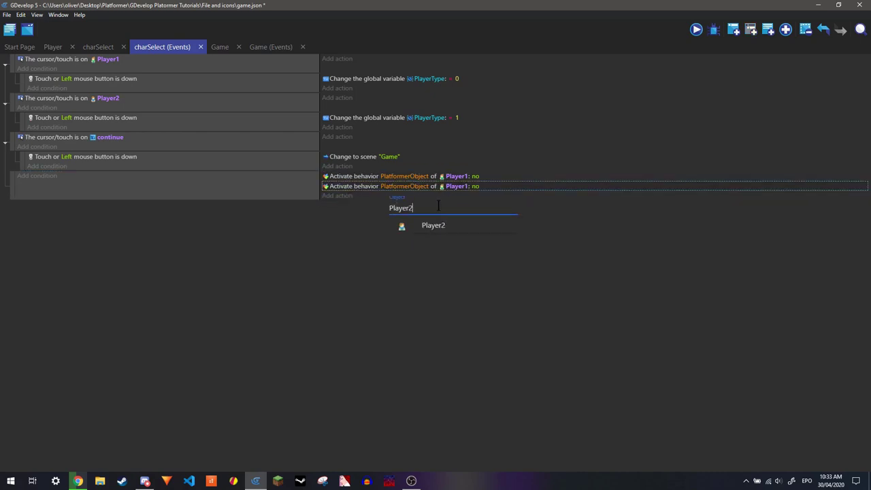
{"action": "left_click", "coordinate": [517, 227]}
{"action": "left_click", "coordinate": [696, 29]}
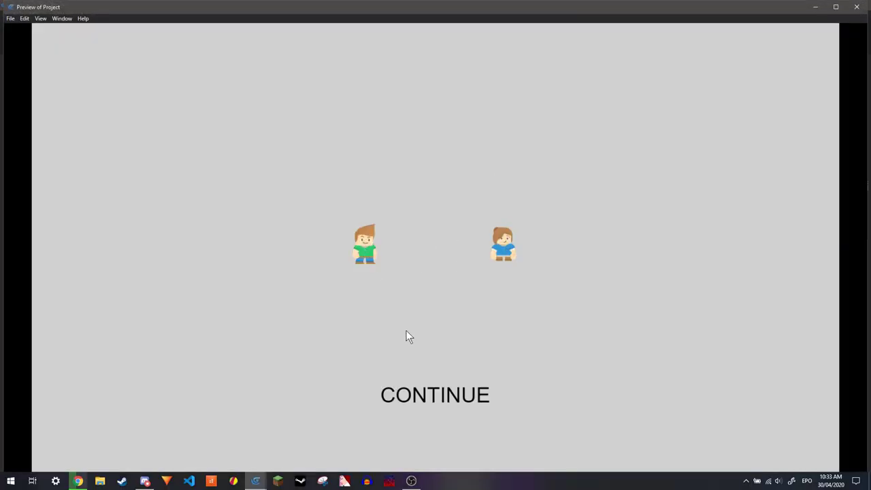
{"action": "left_click", "coordinate": [459, 397]}
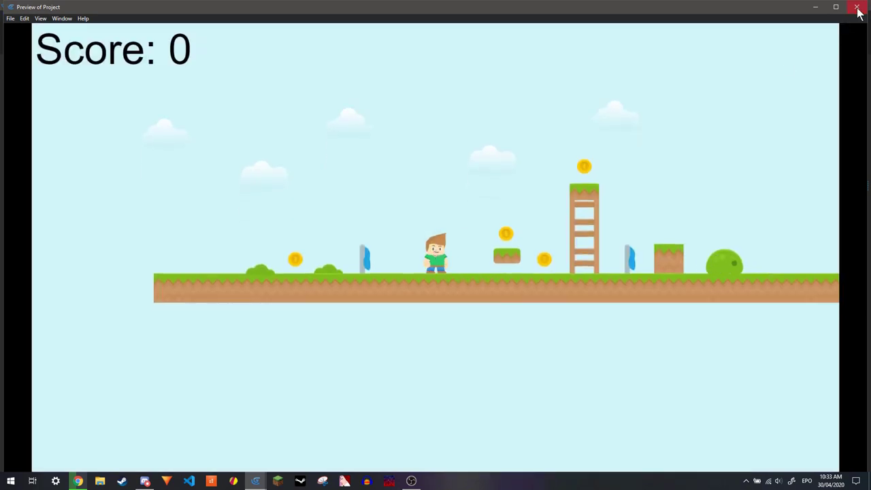
{"action": "left_click", "coordinate": [857, 7]}
{"action": "left_click", "coordinate": [703, 30]}
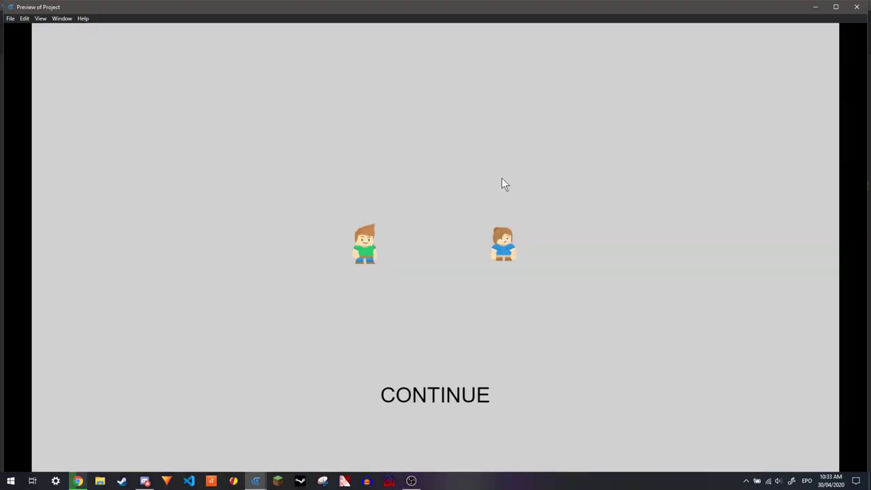
{"action": "left_click", "coordinate": [502, 243]}
{"action": "left_click", "coordinate": [475, 396]}
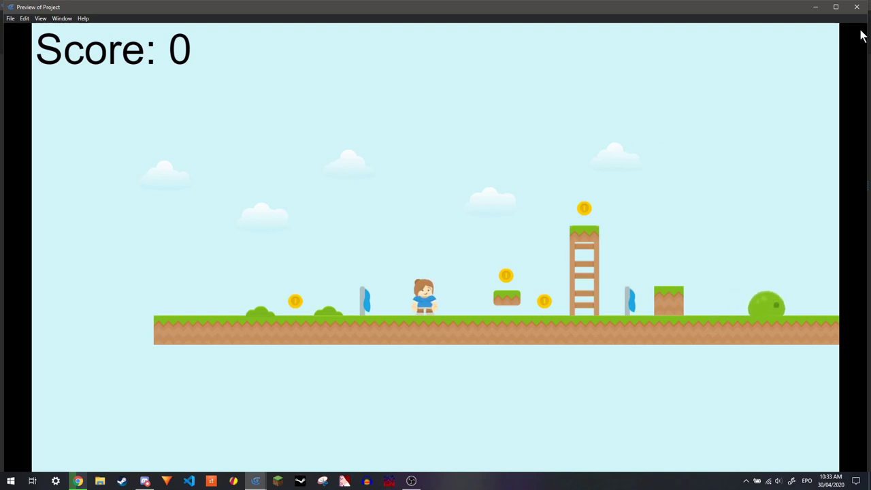
{"action": "left_click", "coordinate": [858, 9]}
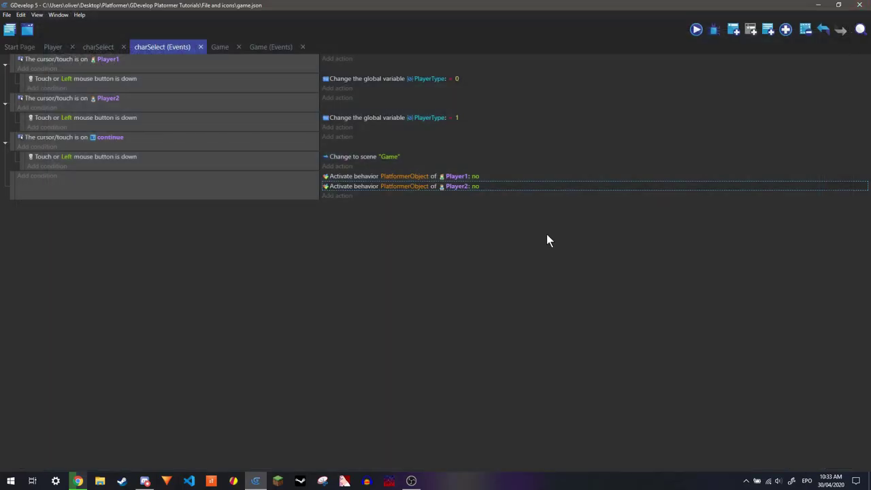